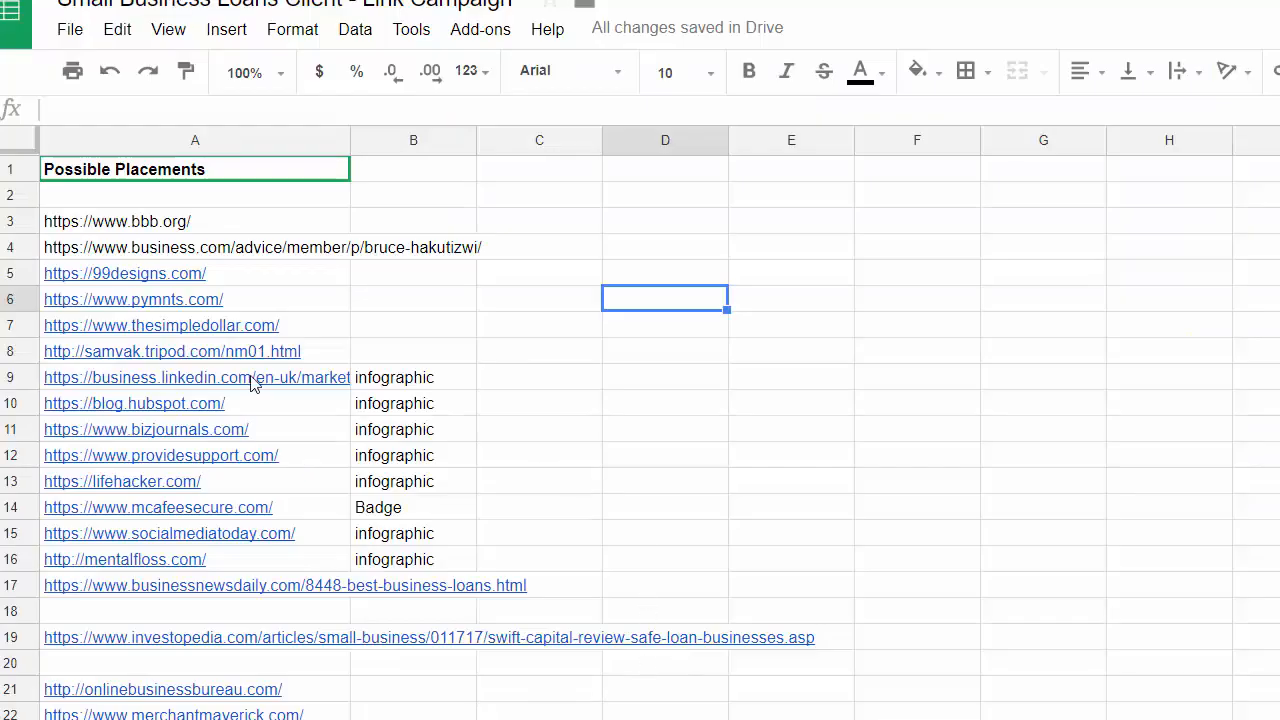
Copy the list of domains in column A from ow.ly in row 30 down to northleighparish.com in row 303.
{"action": "scroll", "coordinate": [251, 380], "scroll_direction": "down", "scroll_amount": 5}
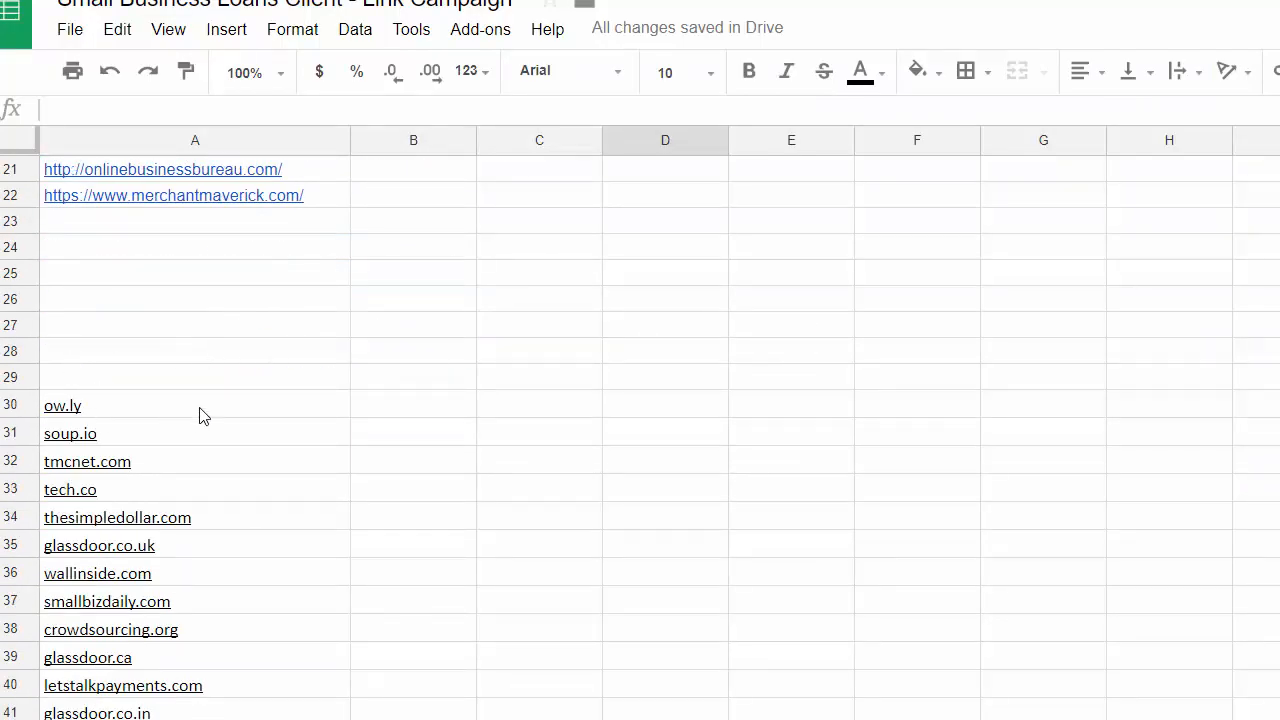
{"action": "left_click_drag", "start_coordinate": [205, 406], "coordinate": [200, 600]}
{"action": "left_click_drag", "start_coordinate": [200, 718], "coordinate": [177, 278]}
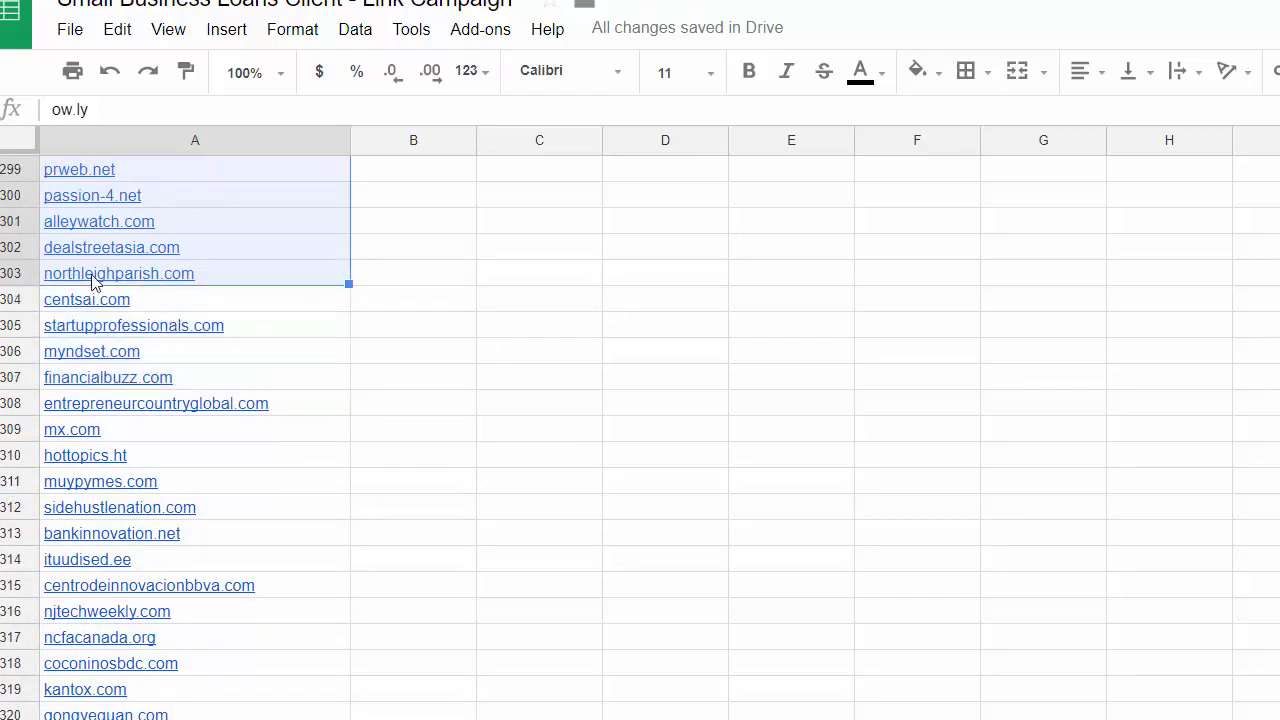
{"action": "key", "text": "ctrl+c"}
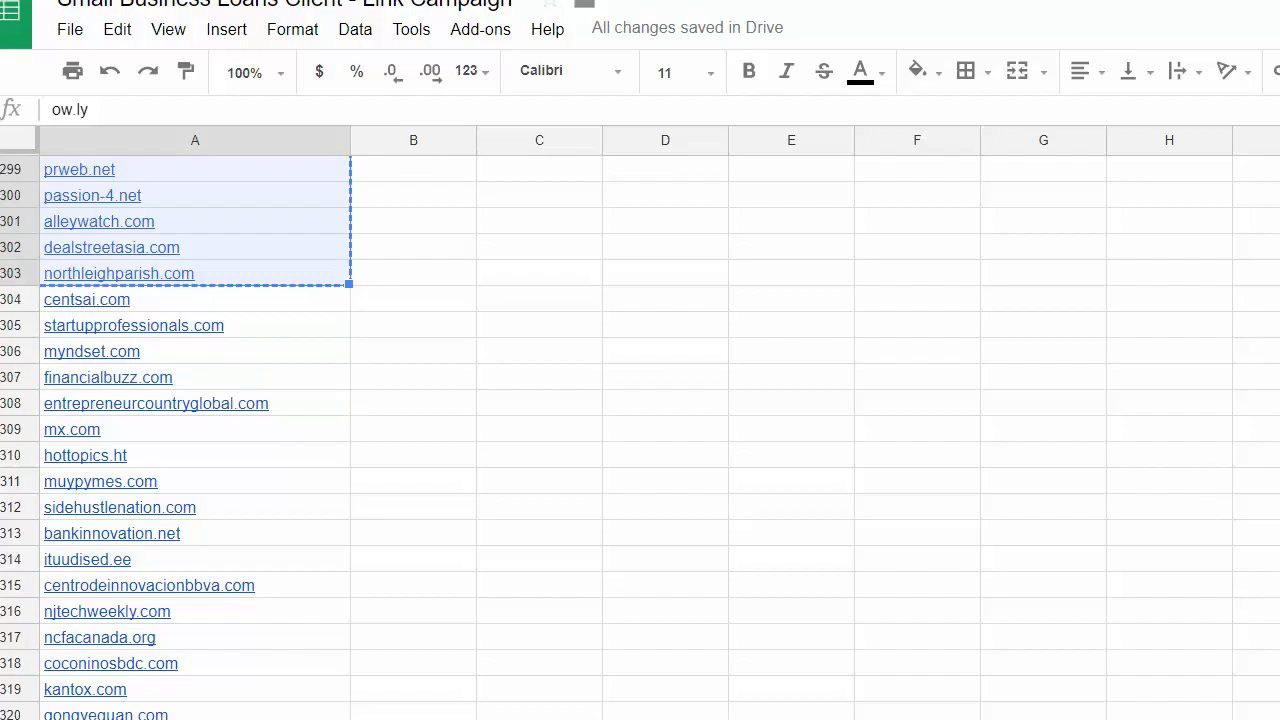
Switch to Majestic and open the Bulk Backlink Checker.
{"action": "key", "text": "ctrl+Tab"}
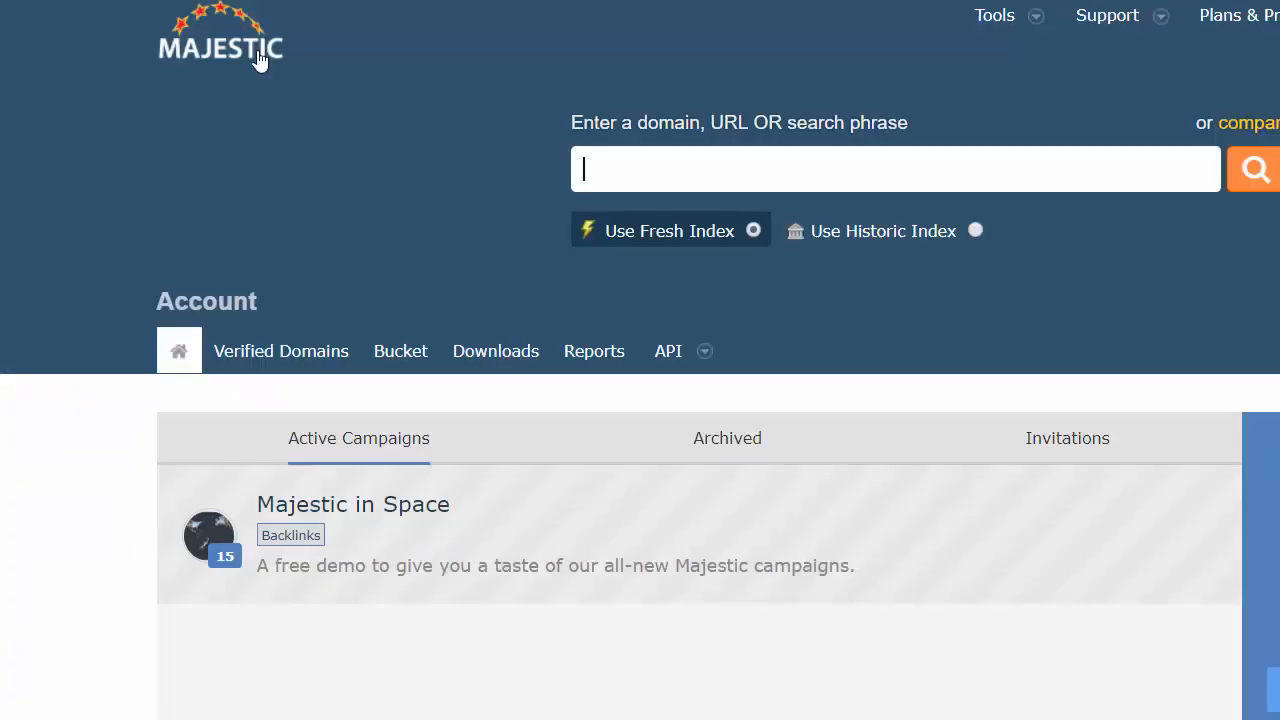
{"action": "left_click", "coordinate": [994, 15]}
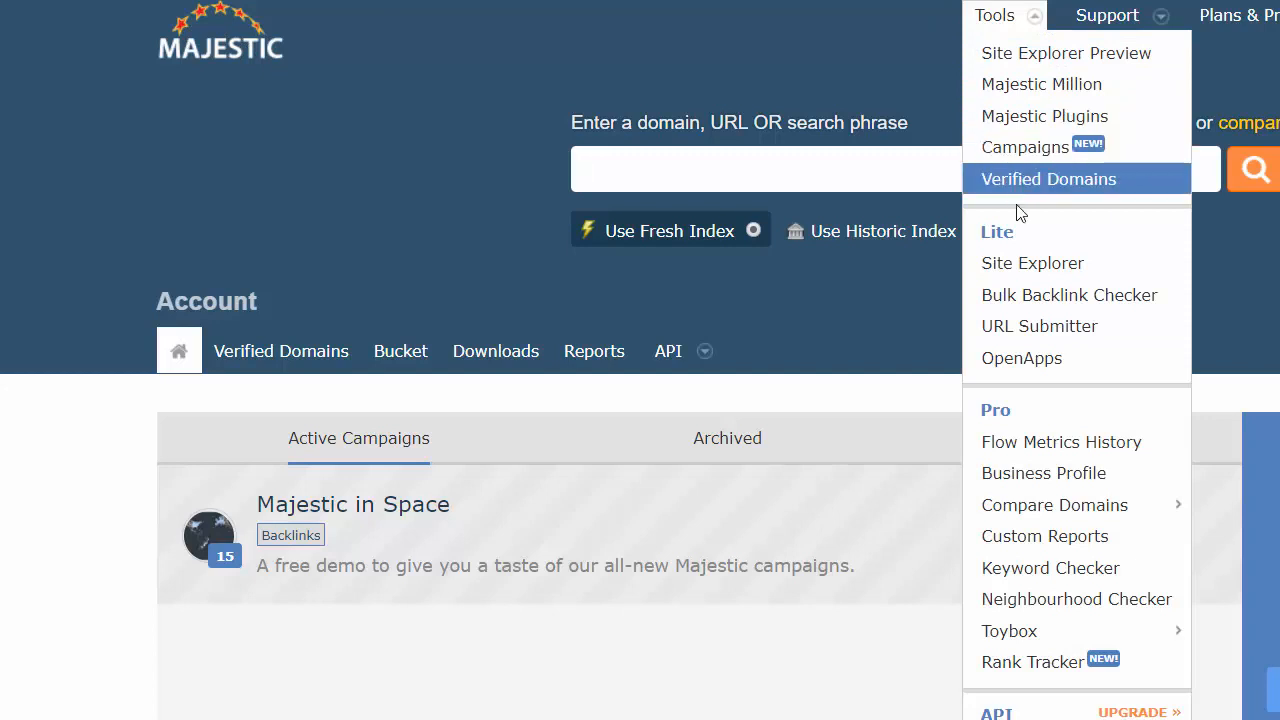
{"action": "left_click", "coordinate": [1035, 306]}
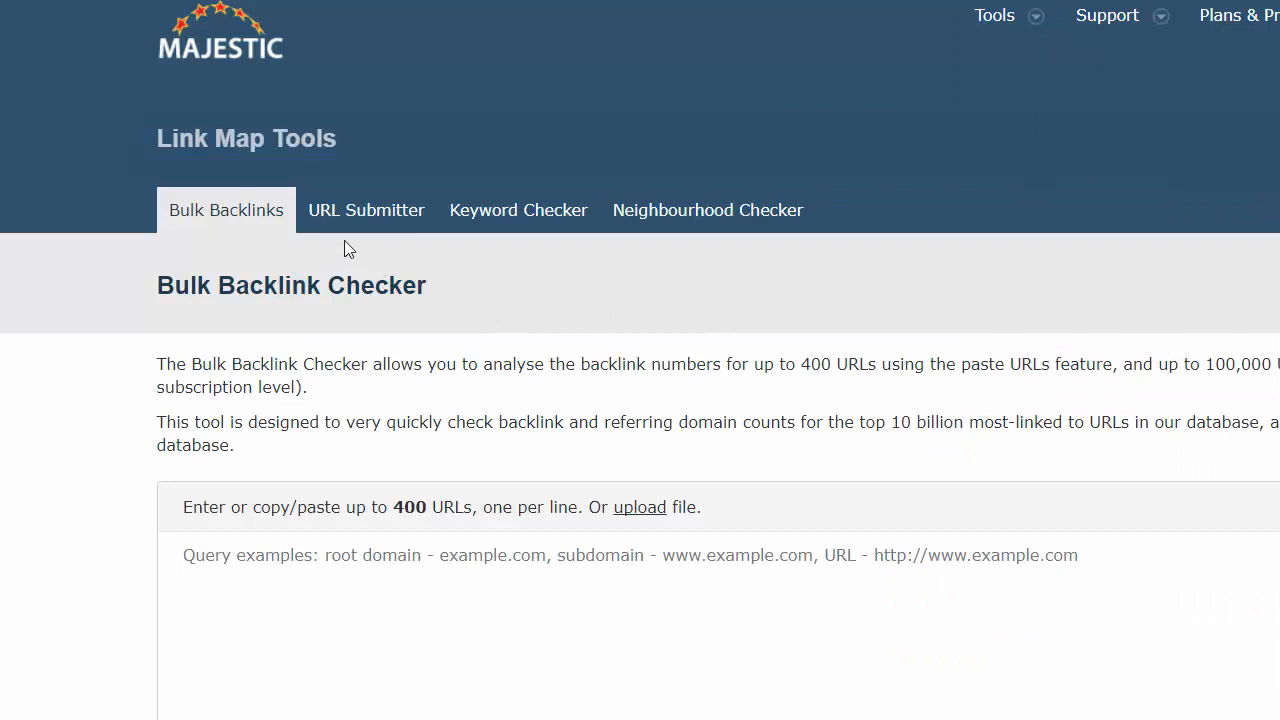
Paste the copied domains into the Bulk Backlink Checker and check their backlink counts using the Fresh Index.
{"action": "scroll", "coordinate": [344, 240], "scroll_direction": "down", "scroll_amount": 3}
{"action": "left_click", "coordinate": [271, 320]}
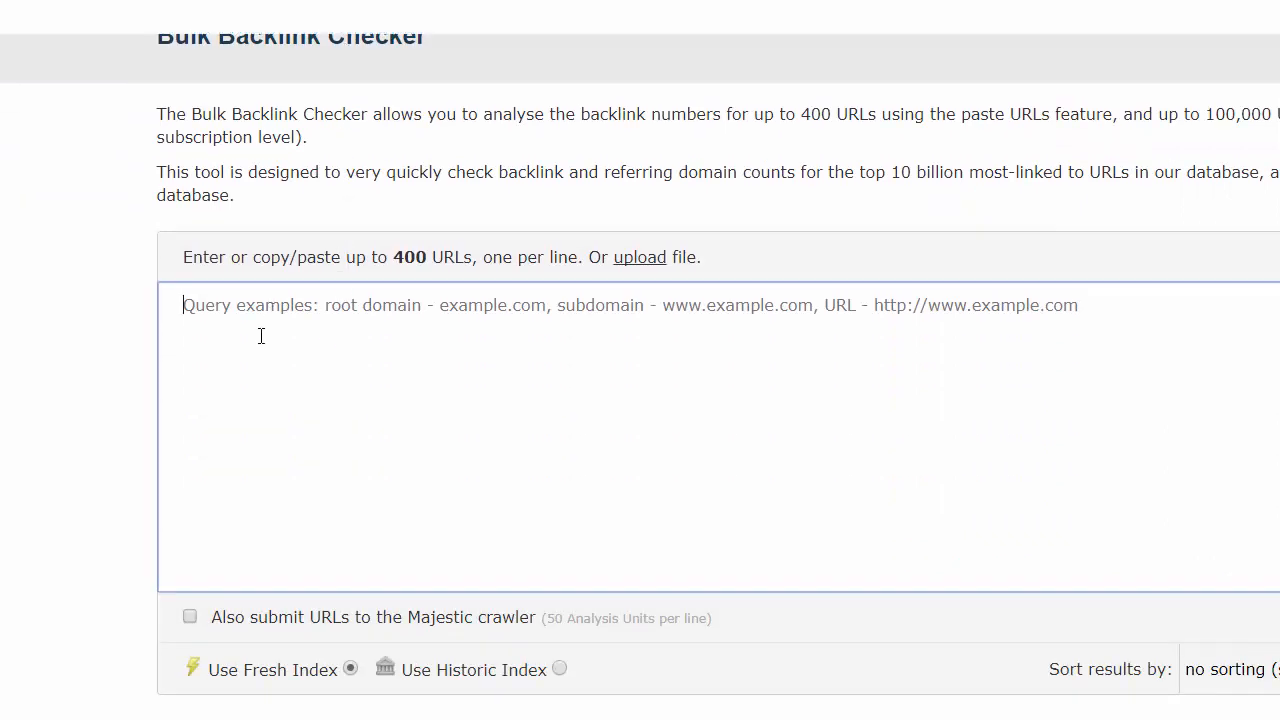
{"action": "right_click", "coordinate": [260, 337]}
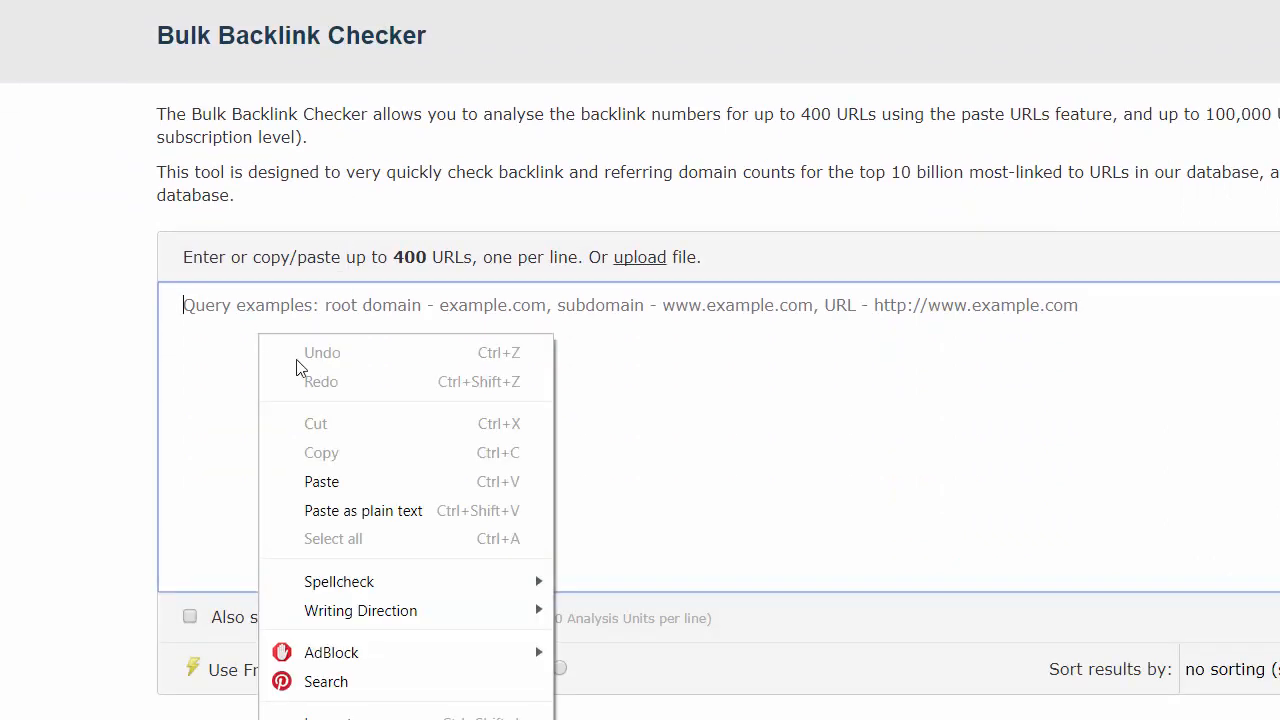
{"action": "left_click", "coordinate": [352, 482]}
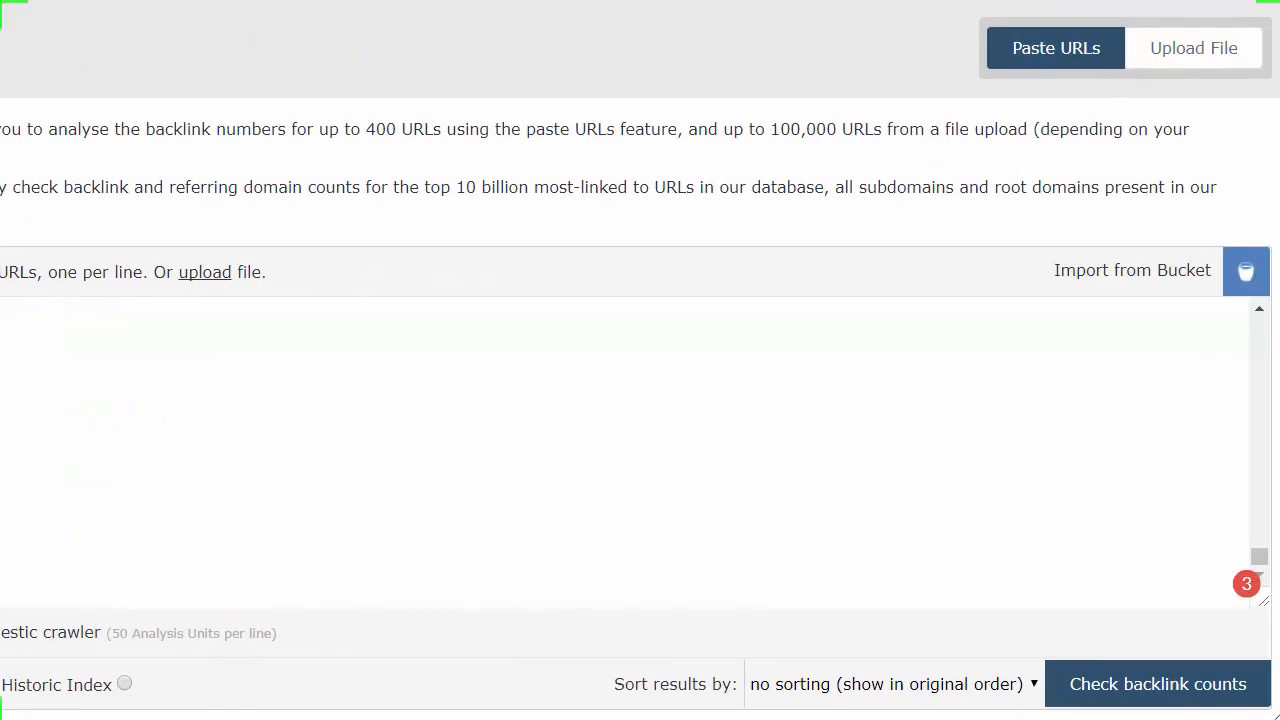
{"action": "left_click", "coordinate": [1117, 668]}
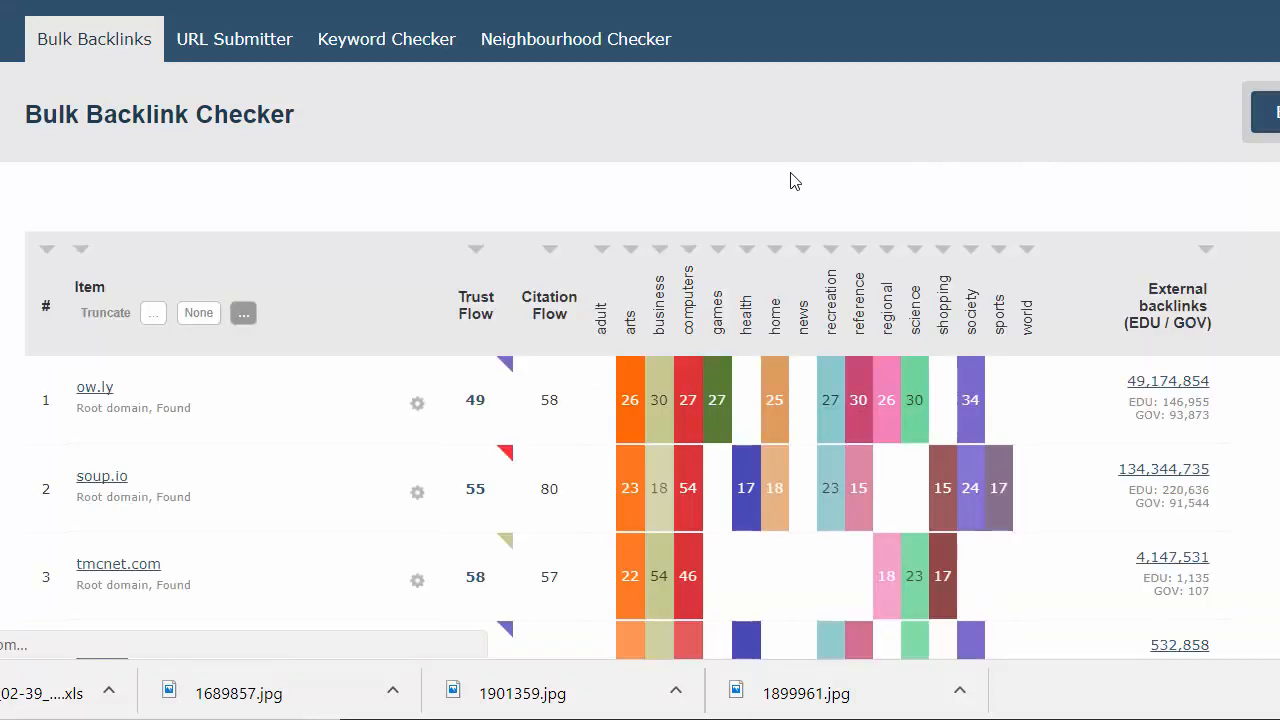
Review the Trust Flow and topic results for the domains and export the data in Excel format.
{"action": "scroll", "coordinate": [795, 181], "scroll_direction": "down", "scroll_amount": 3}
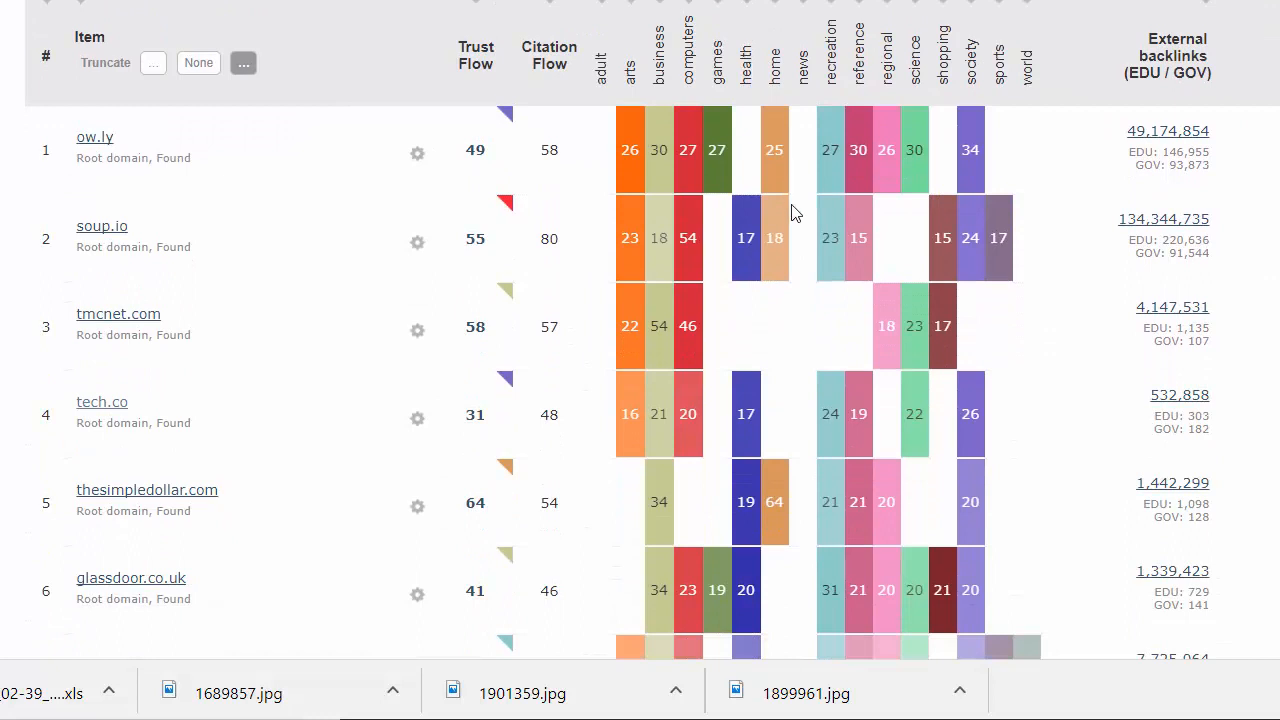
{"action": "scroll", "coordinate": [792, 212], "scroll_direction": "up", "scroll_amount": 3}
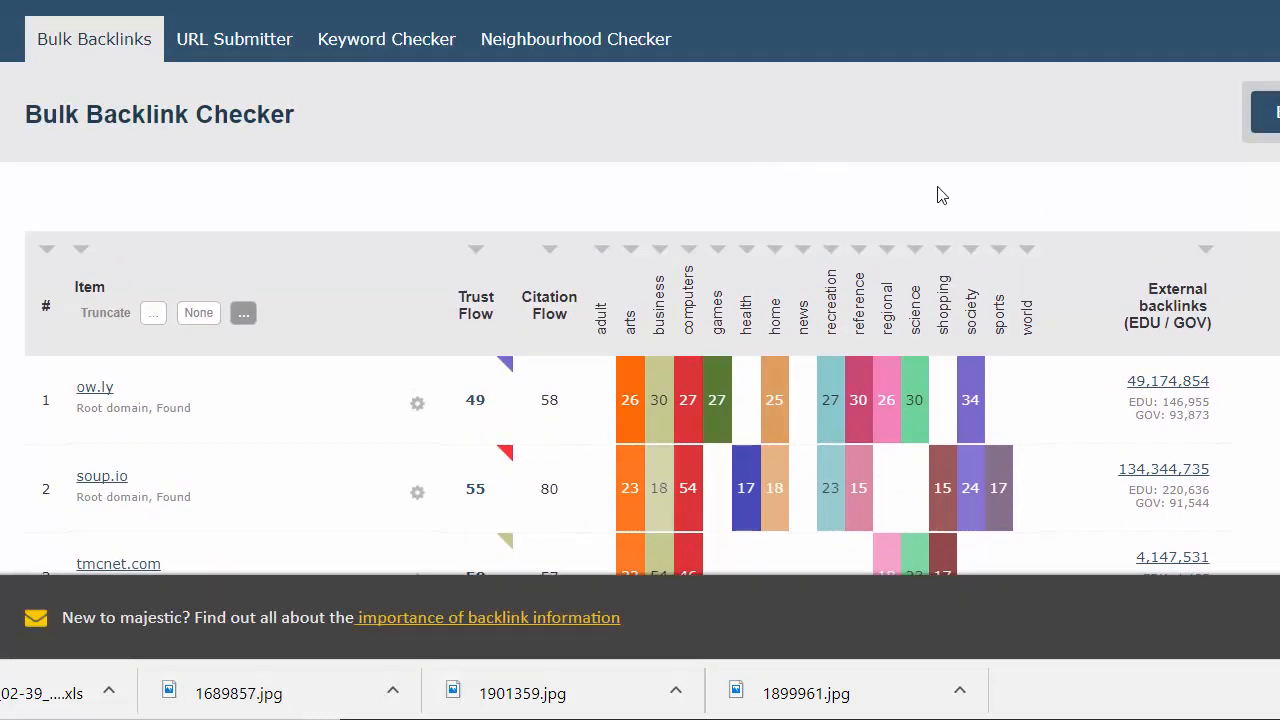
{"action": "scroll", "coordinate": [914, 170], "scroll_direction": "down", "scroll_amount": 2}
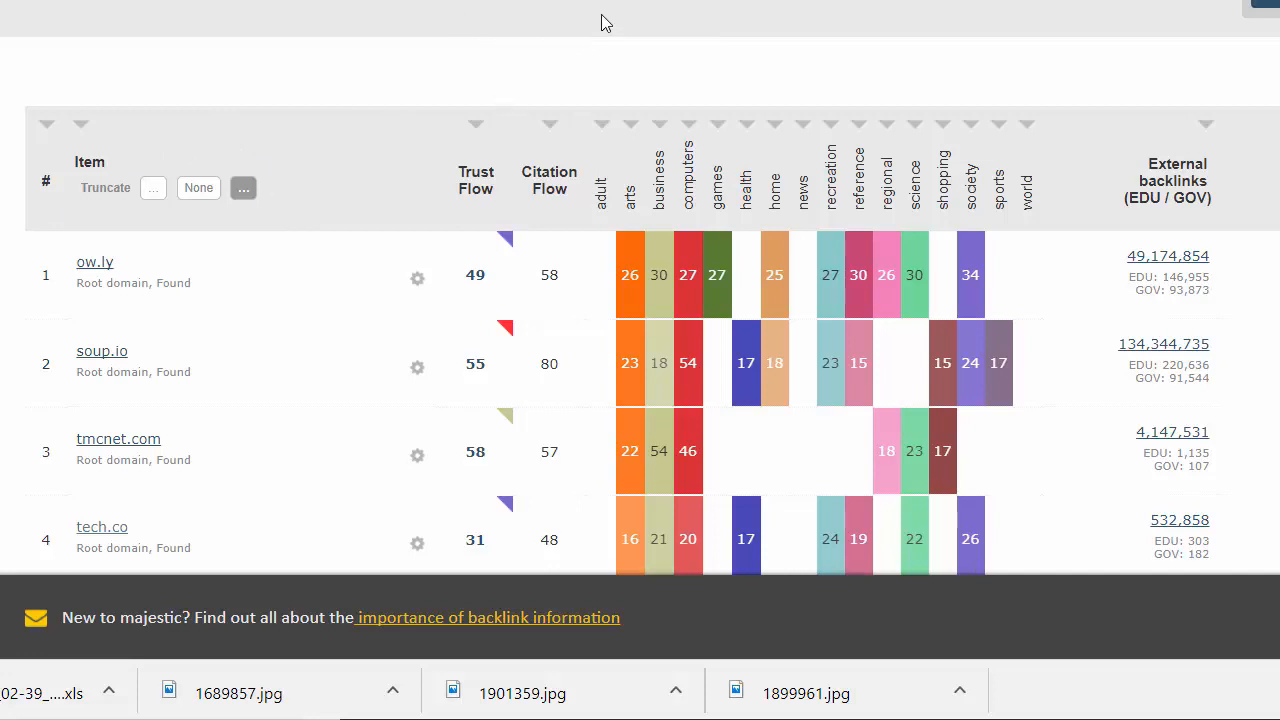
{"action": "scroll", "coordinate": [422, 60], "scroll_direction": "down", "scroll_amount": 3}
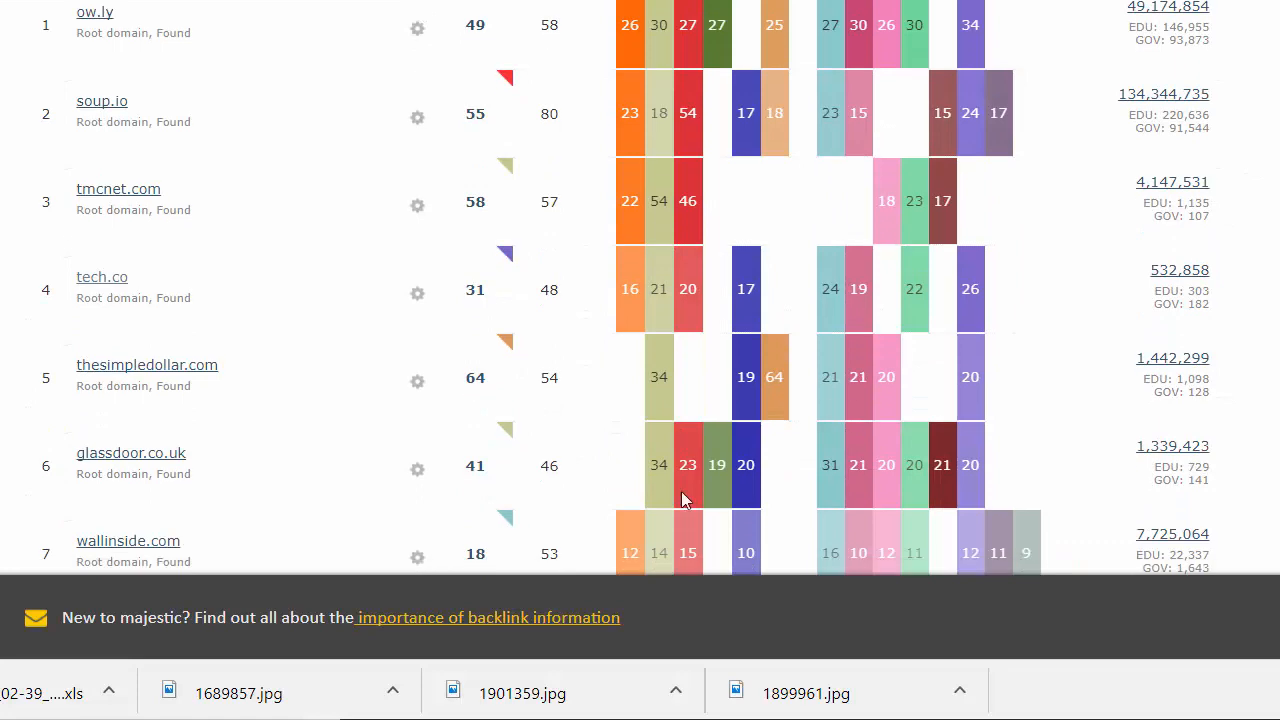
{"action": "scroll", "coordinate": [555, 197], "scroll_direction": "up", "scroll_amount": 4}
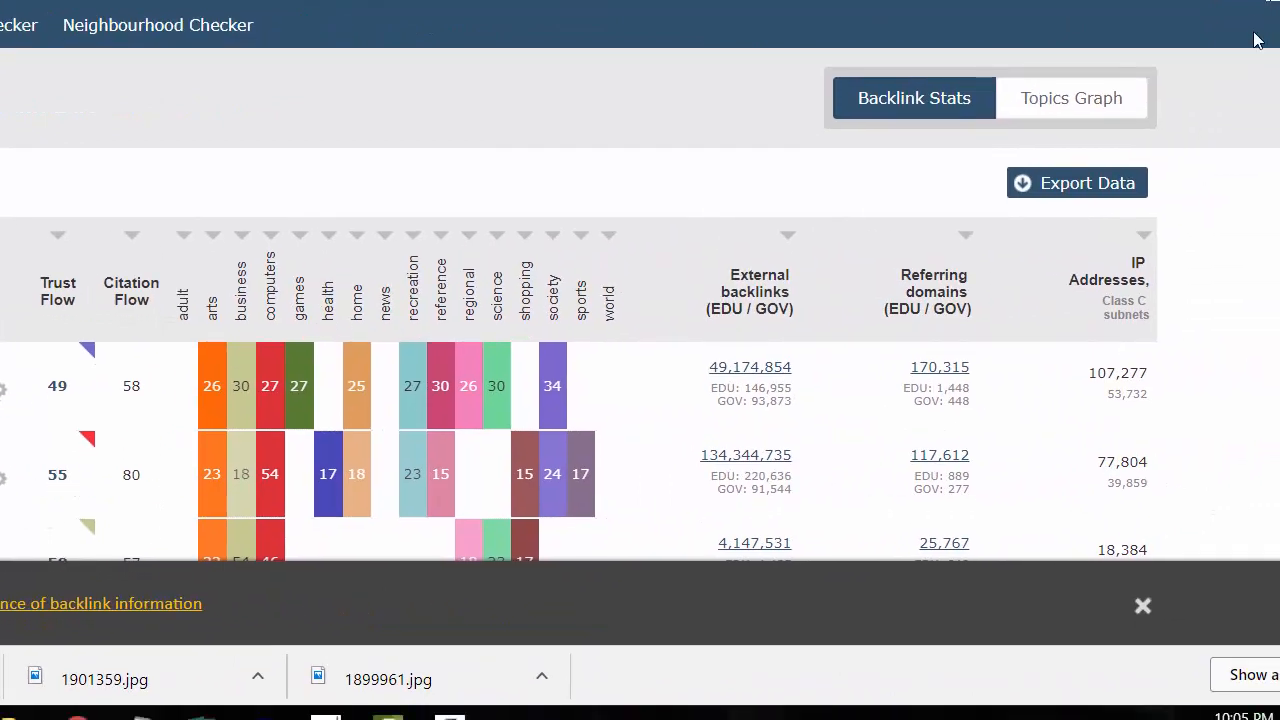
{"action": "left_click", "coordinate": [1050, 183]}
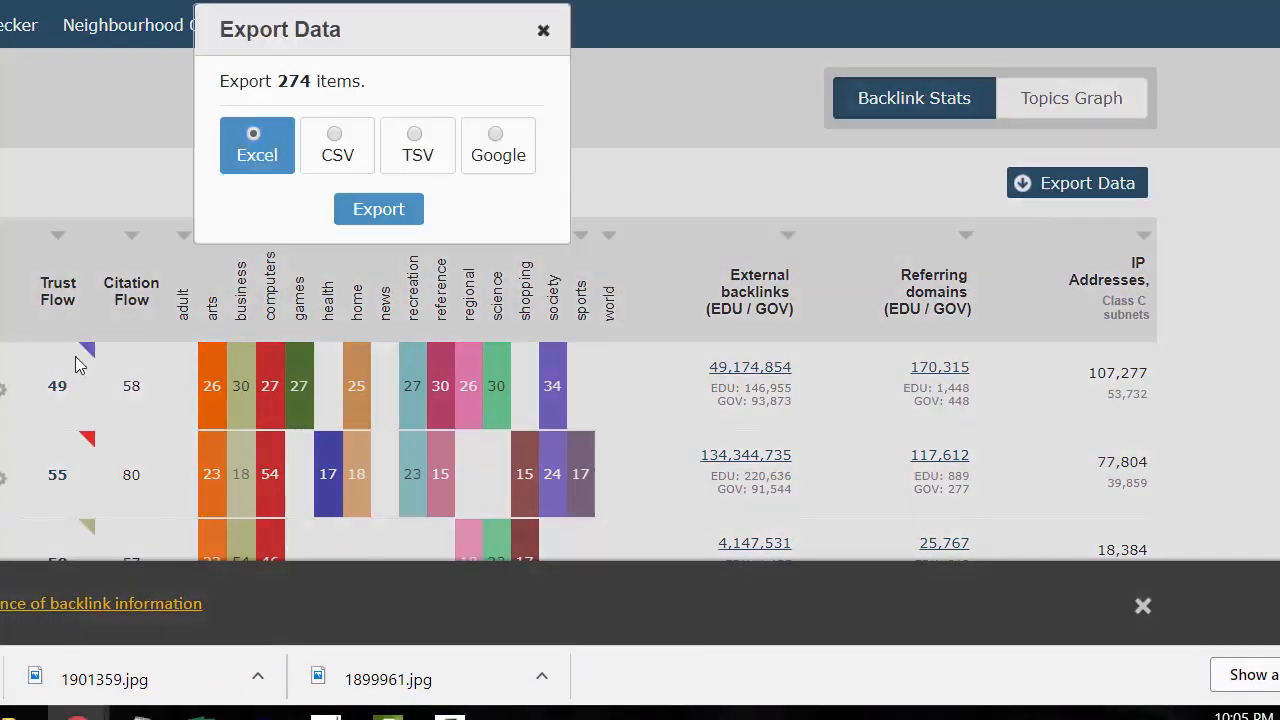
{"action": "left_click", "coordinate": [379, 209]}
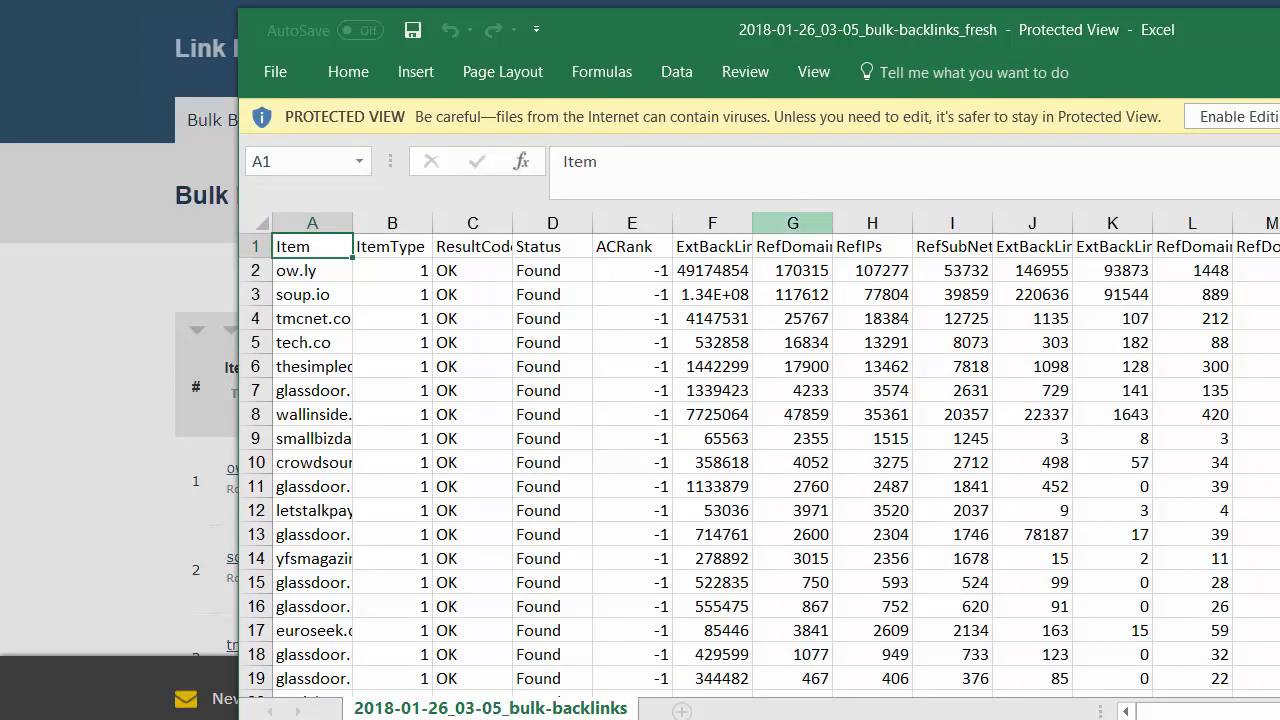
Enable editing in the exported bulk-backlinks workbook in Excel and delete the ItemType and ResultCode columns.
{"action": "left_click", "coordinate": [1235, 116]}
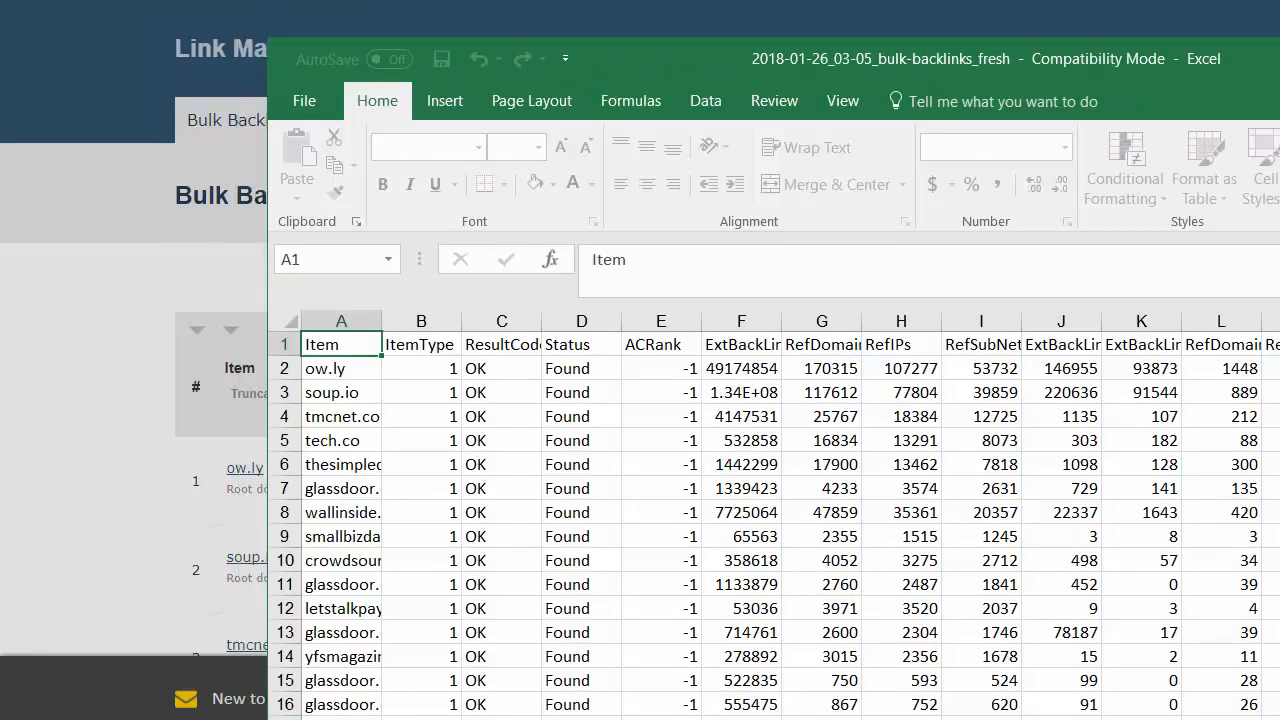
{"action": "left_click", "coordinate": [1279, 58]}
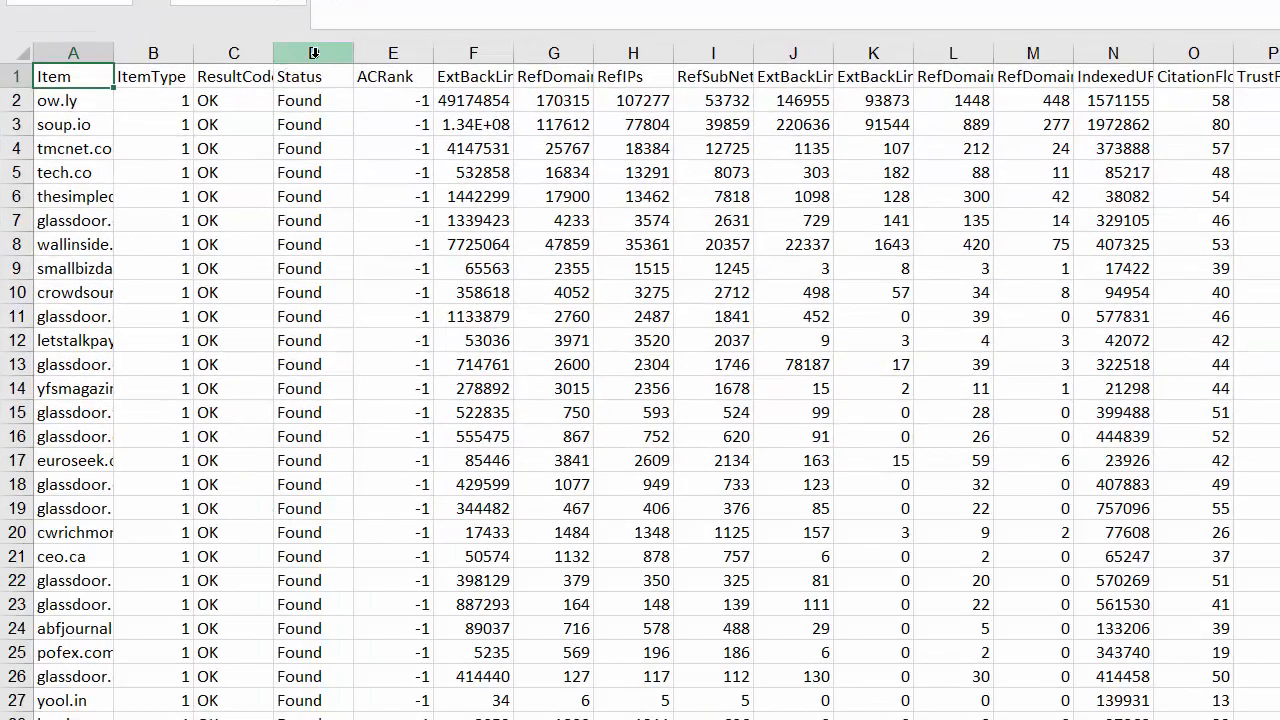
{"action": "left_click_drag", "start_coordinate": [152, 53], "coordinate": [233, 53]}
{"action": "right_click", "coordinate": [157, 57]}
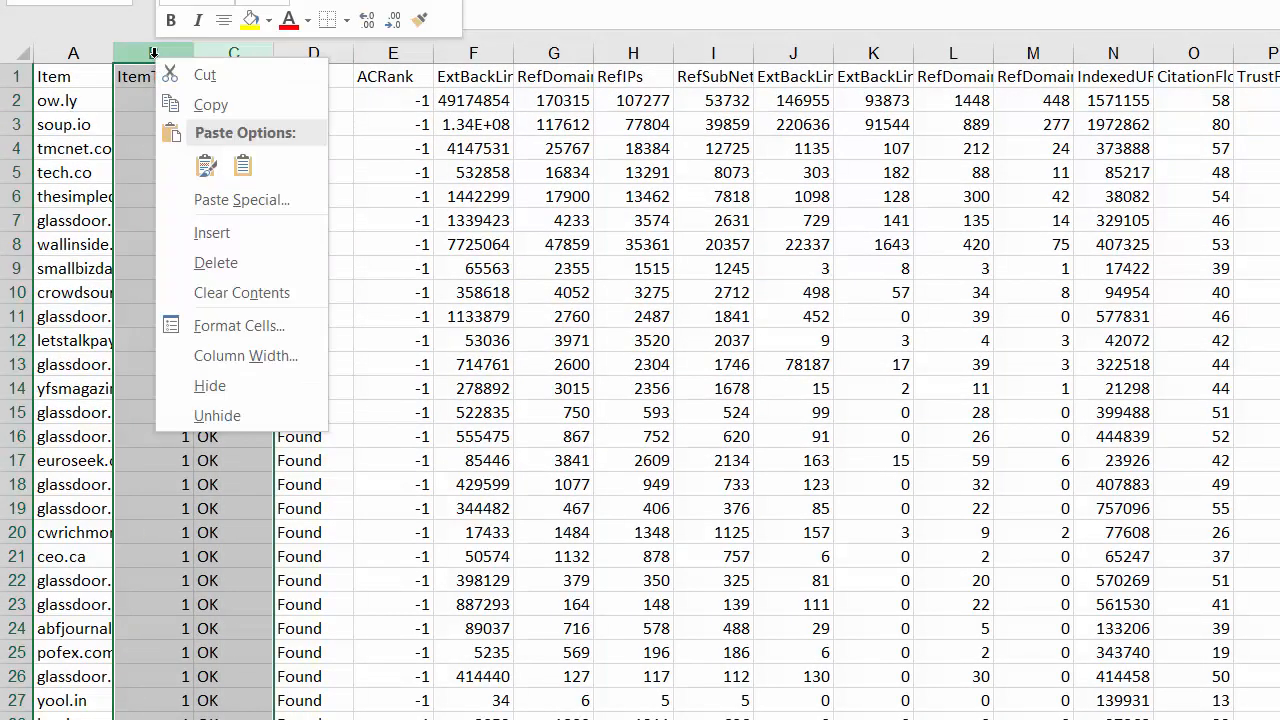
{"action": "left_click", "coordinate": [215, 262]}
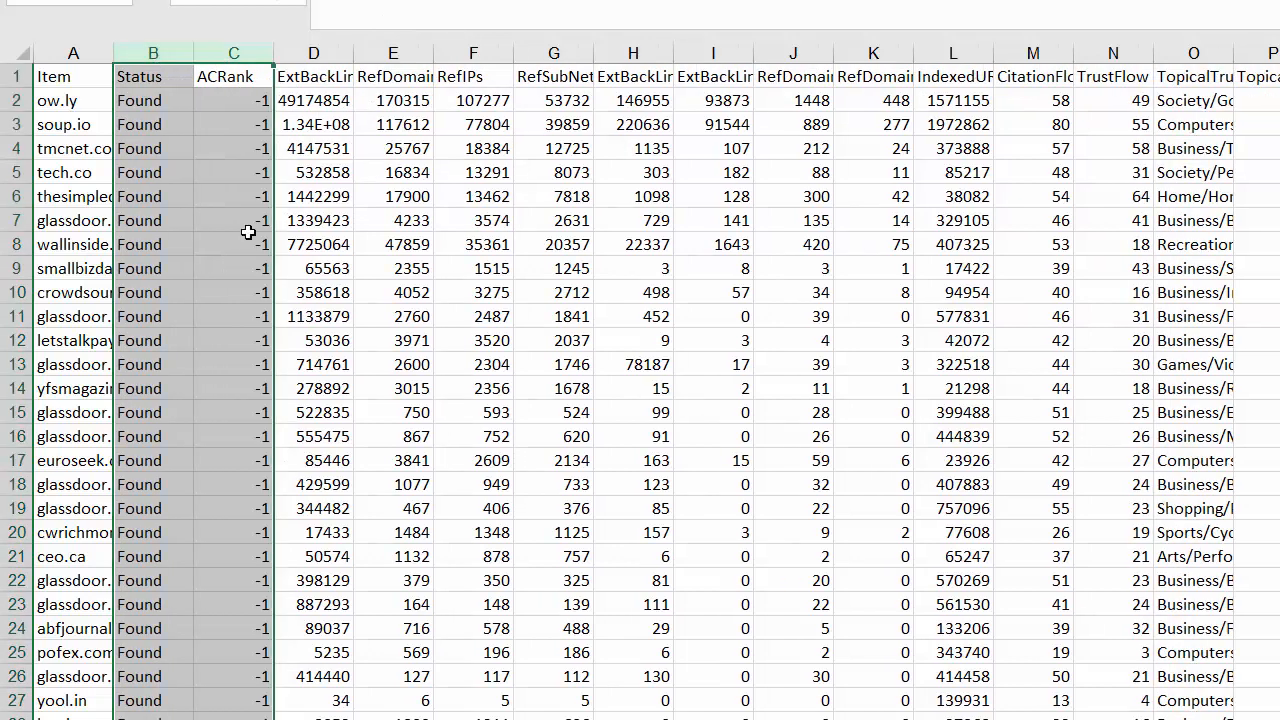
Delete columns C through L, from ACRank up to the indexed URLs column just before CitationFlow.
{"action": "left_click", "coordinate": [236, 55]}
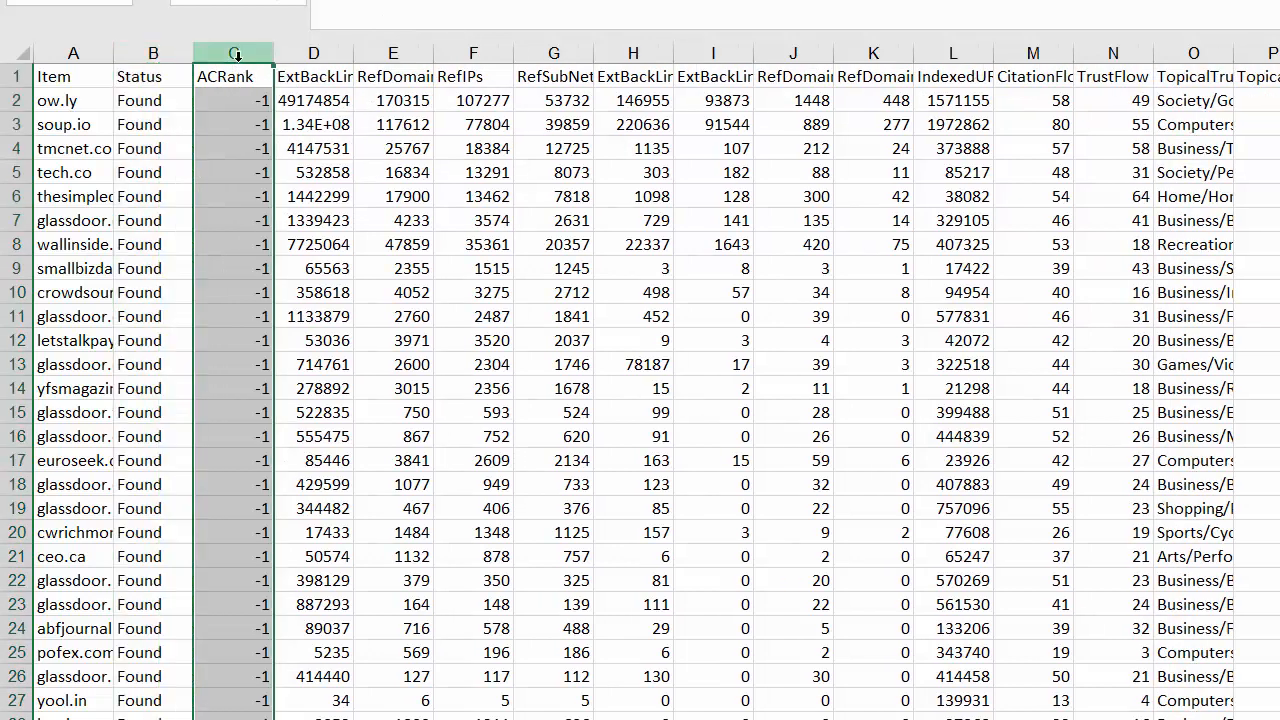
{"action": "left_click_drag", "start_coordinate": [236, 55], "coordinate": [988, 101]}
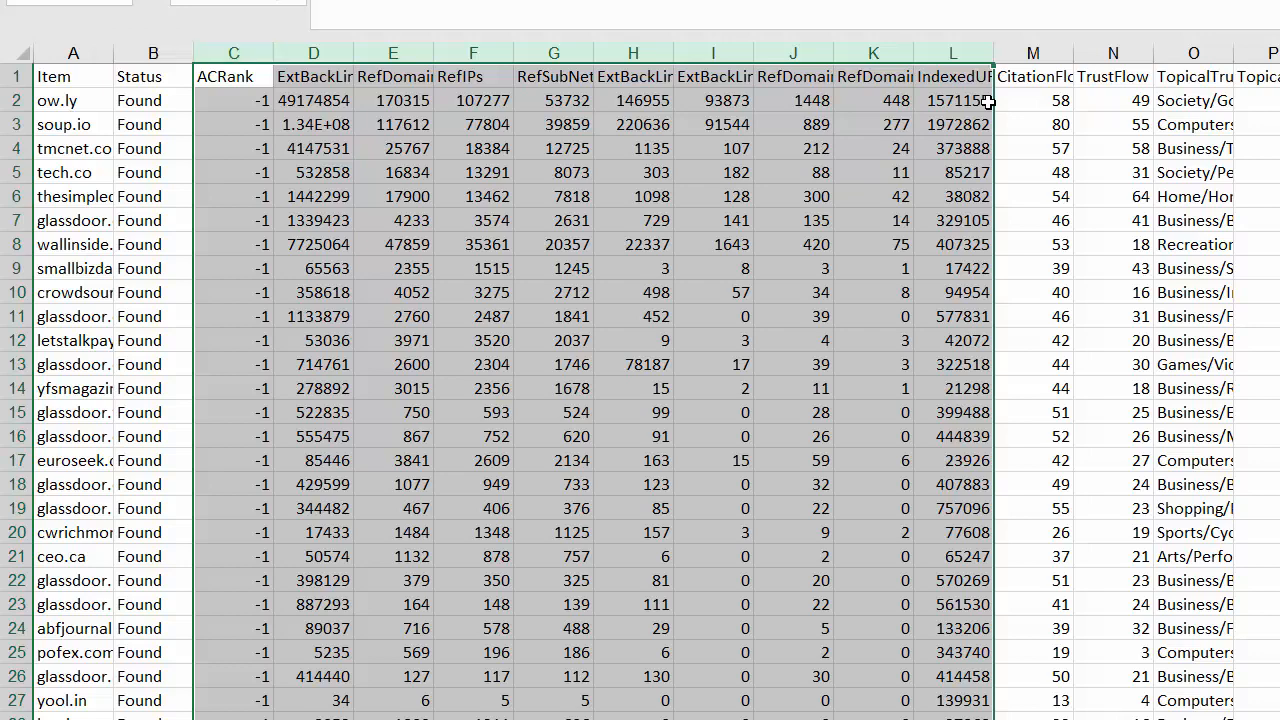
{"action": "right_click", "coordinate": [952, 58]}
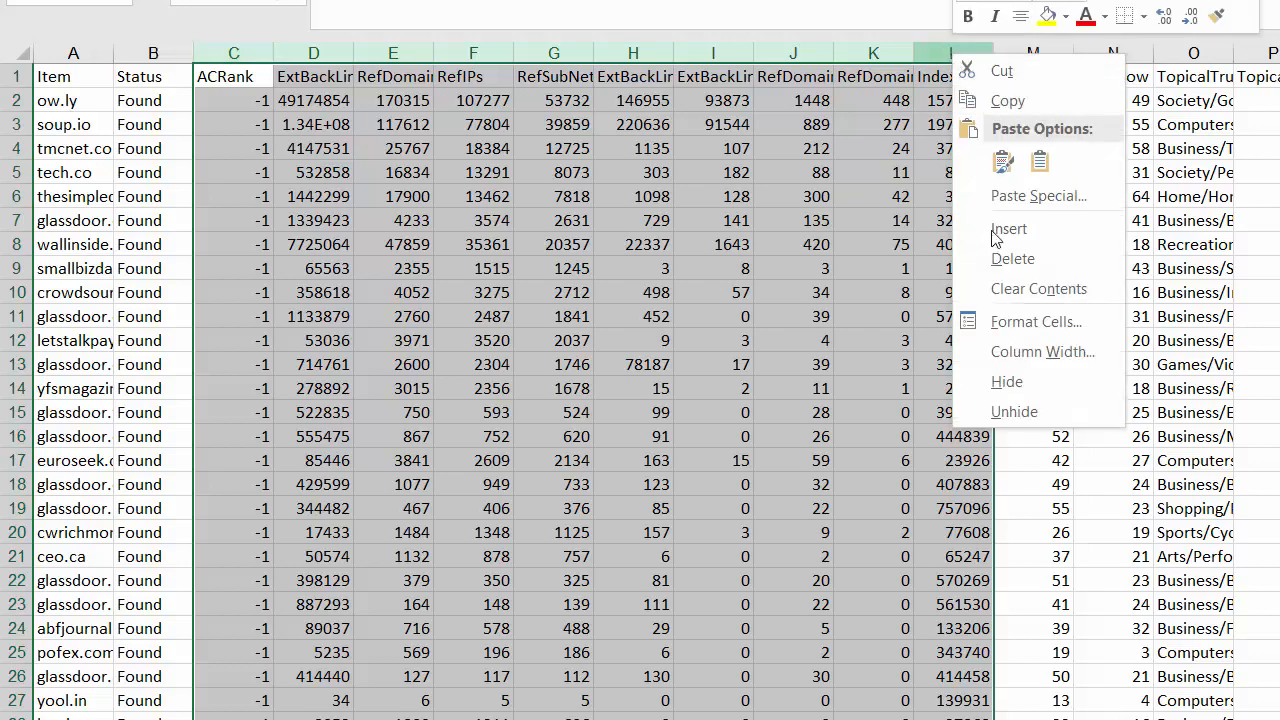
{"action": "left_click", "coordinate": [1008, 259]}
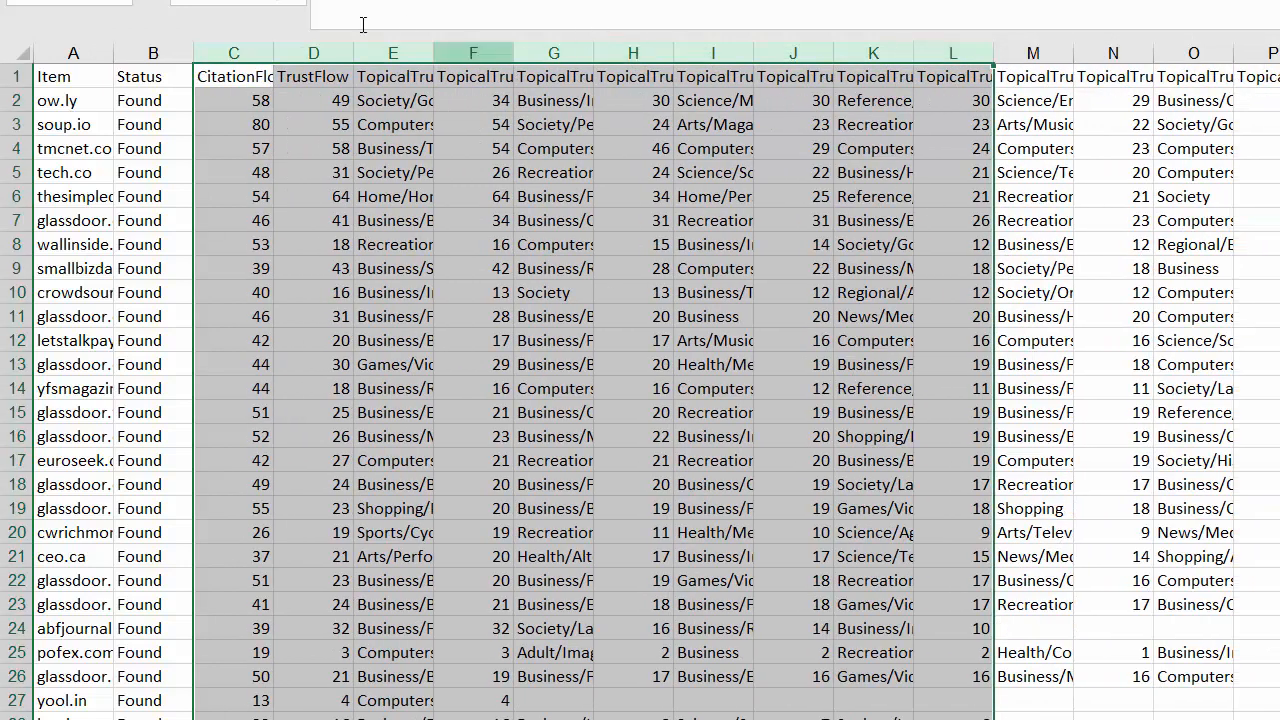
Delete the CitationFlow column so that TrustFlow directly follows Status.
{"action": "left_click", "coordinate": [235, 52]}
{"action": "right_click", "coordinate": [240, 58]}
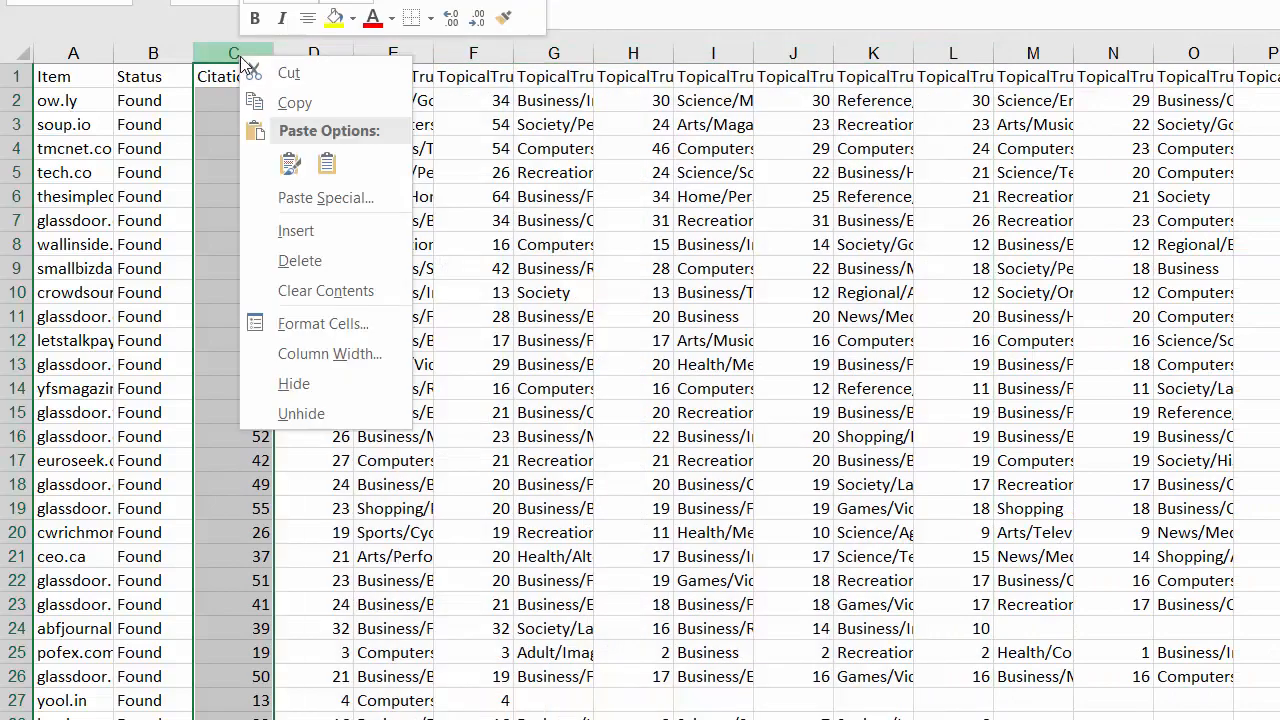
{"action": "left_click", "coordinate": [306, 260]}
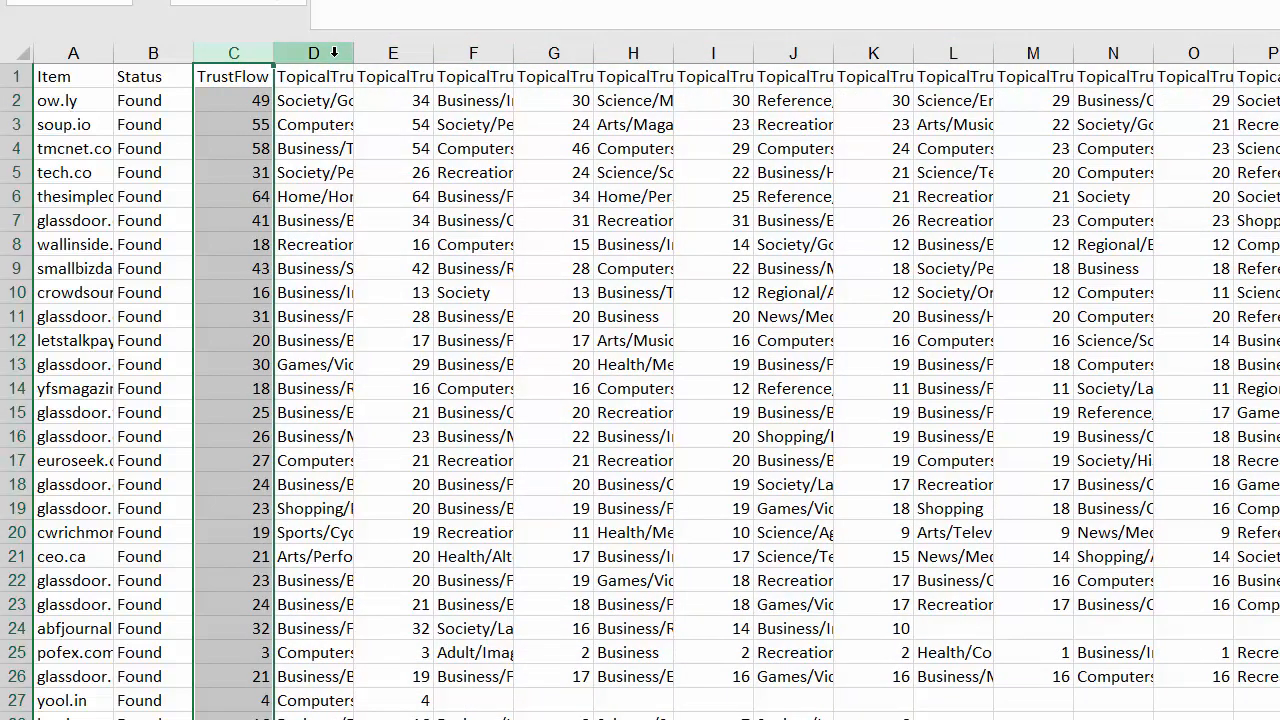
Widen column D so the full TopicalTrustFlow_Topic_0 header and topic names fit.
{"action": "left_click", "coordinate": [335, 52]}
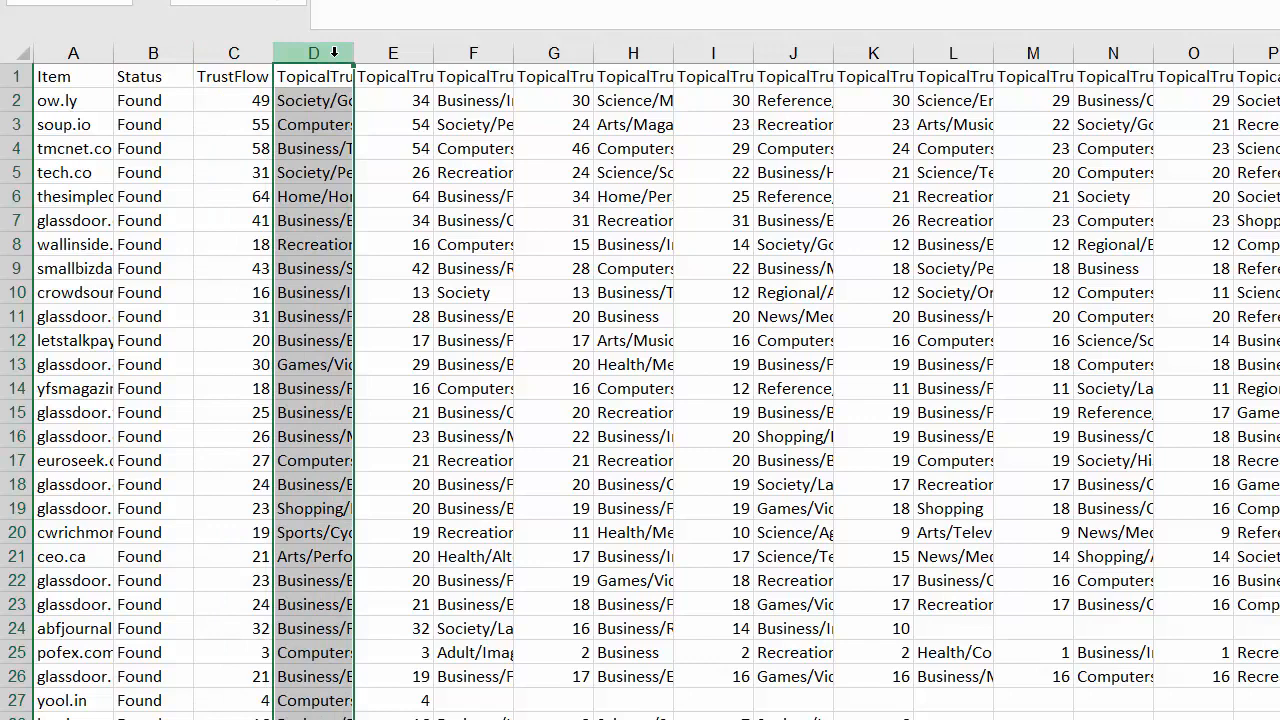
{"action": "left_click", "coordinate": [586, 191]}
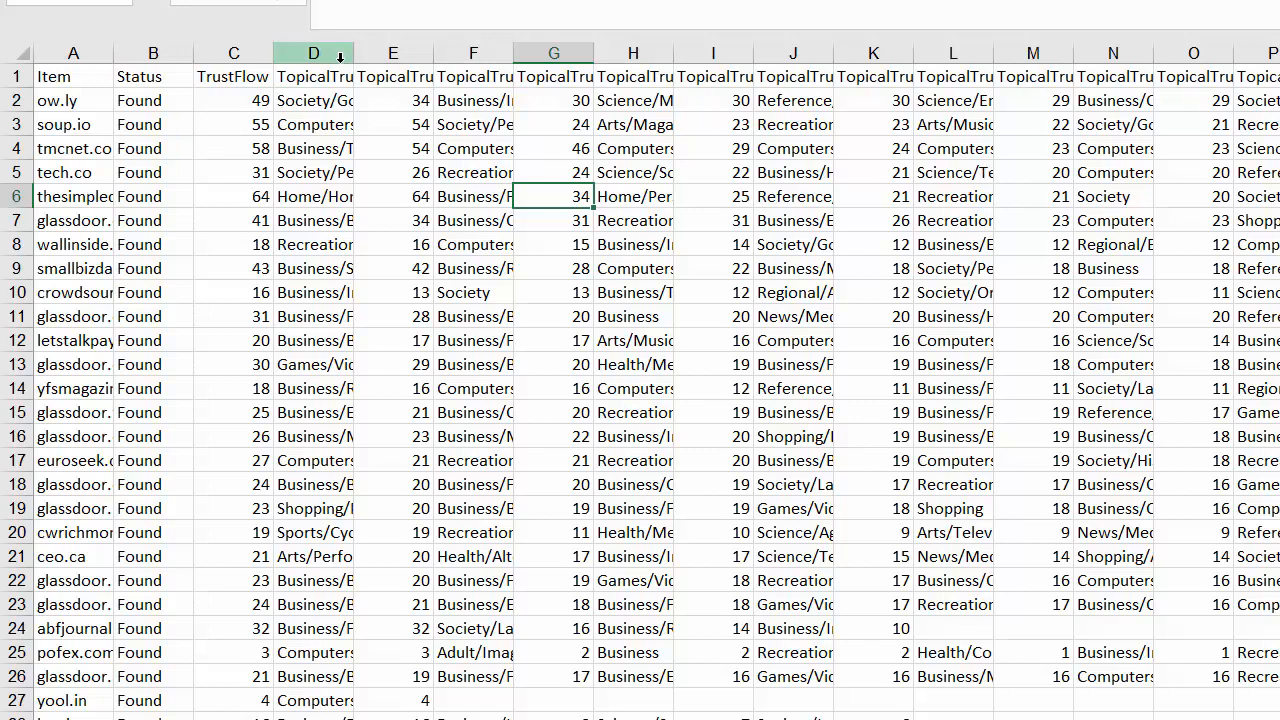
{"action": "left_click_drag", "start_coordinate": [352, 51], "coordinate": [672, 51]}
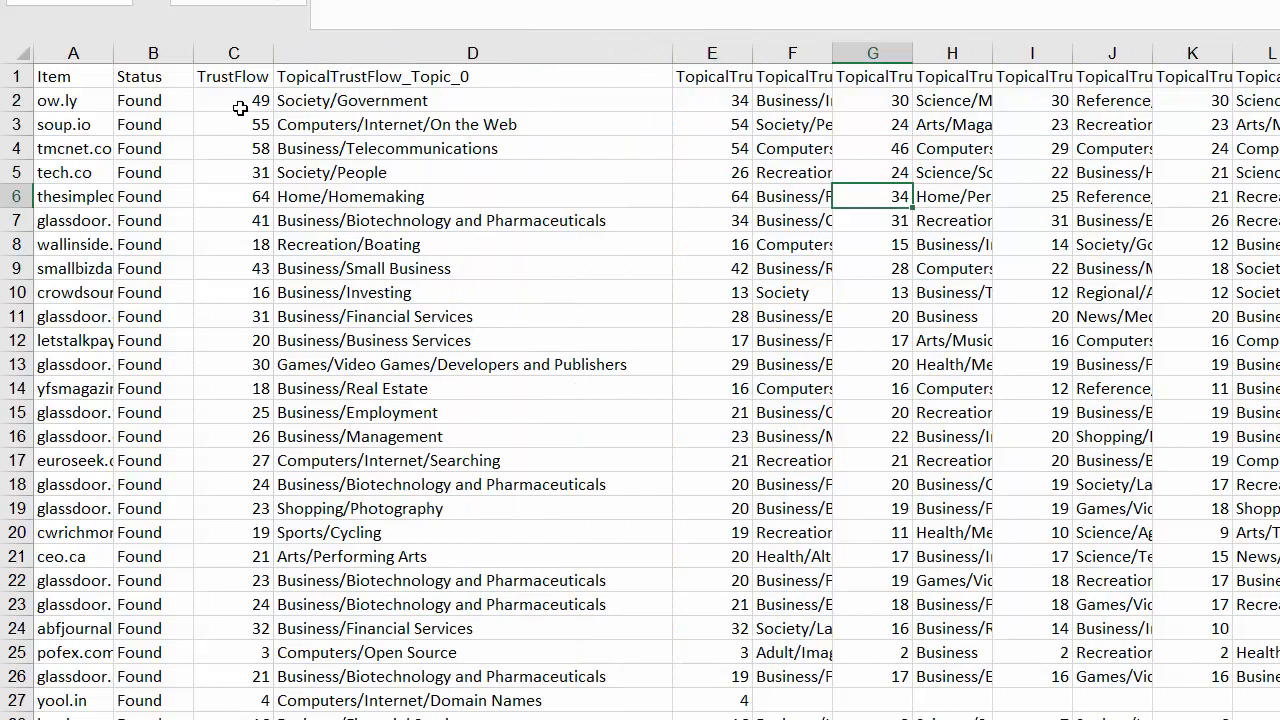
Examine the domains in the Item column, checking the tech.co row's TrustFlow value and its first two topical trust flow topics.
{"action": "left_click", "coordinate": [70, 102]}
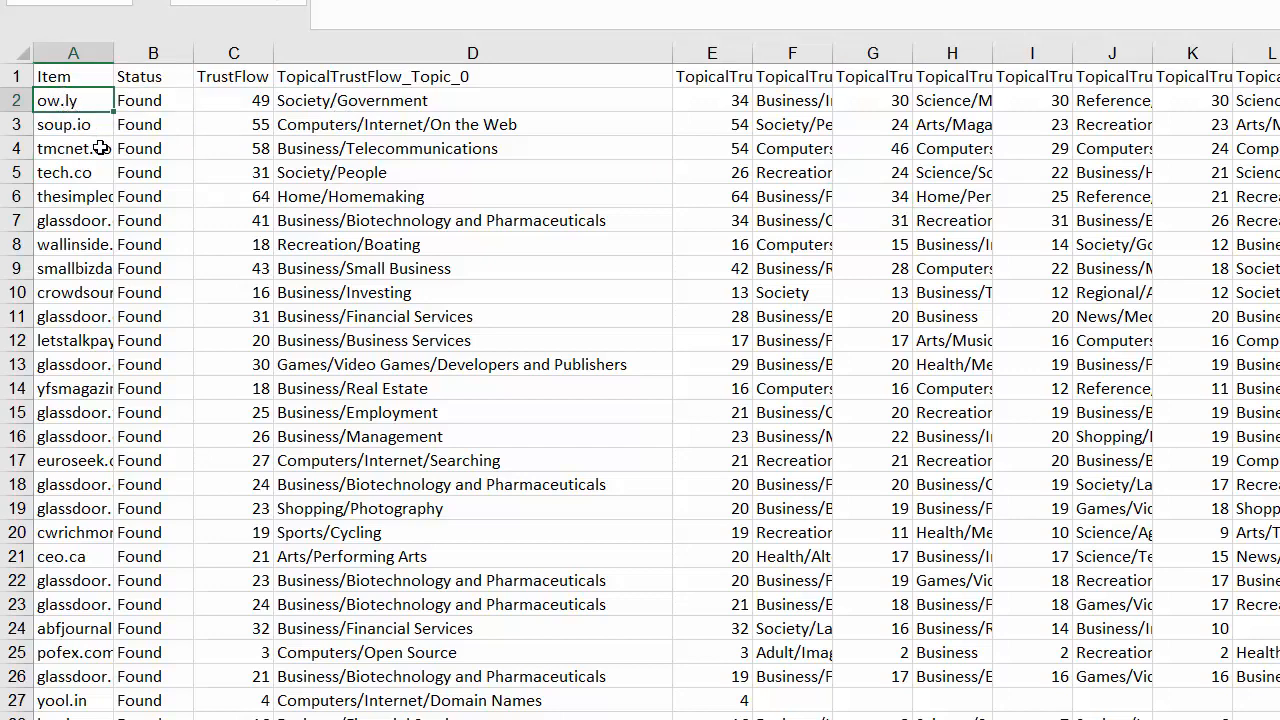
{"action": "scroll", "coordinate": [101, 148], "scroll_direction": "down", "scroll_amount": 1}
{"action": "scroll", "coordinate": [97, 168], "scroll_direction": "up", "scroll_amount": 1}
{"action": "left_click", "coordinate": [71, 177]}
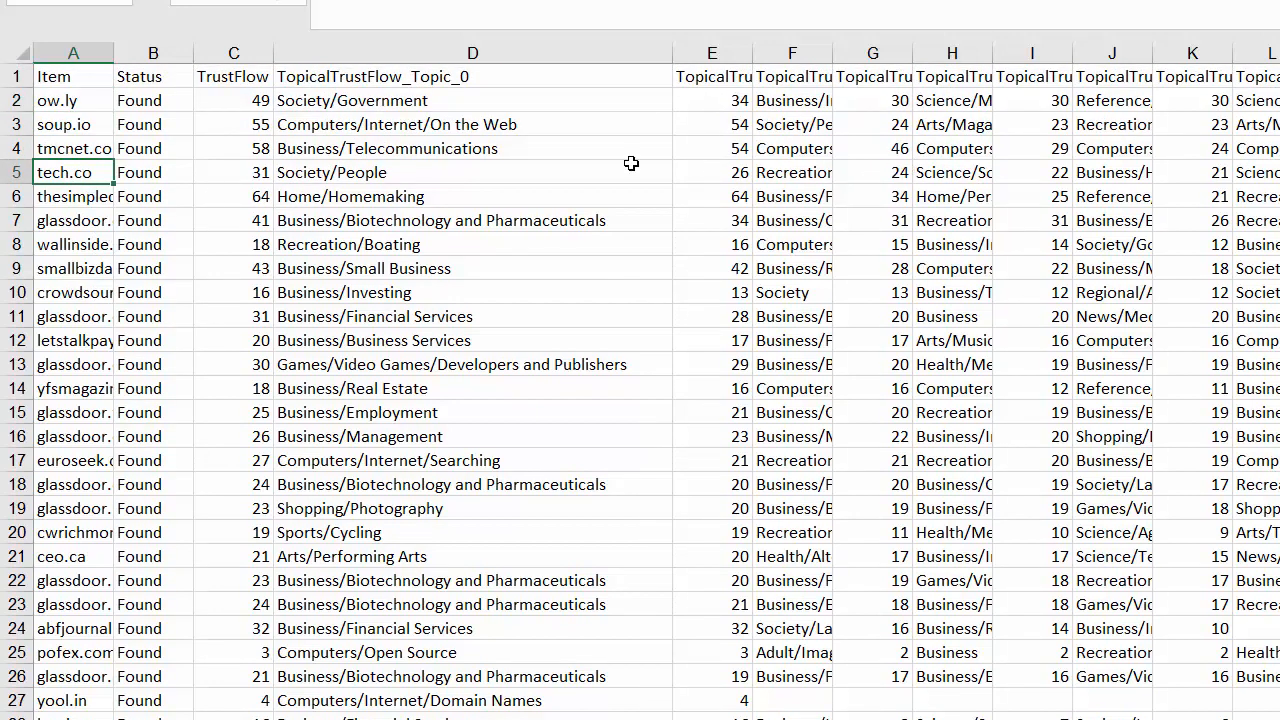
{"action": "left_click", "coordinate": [252, 175]}
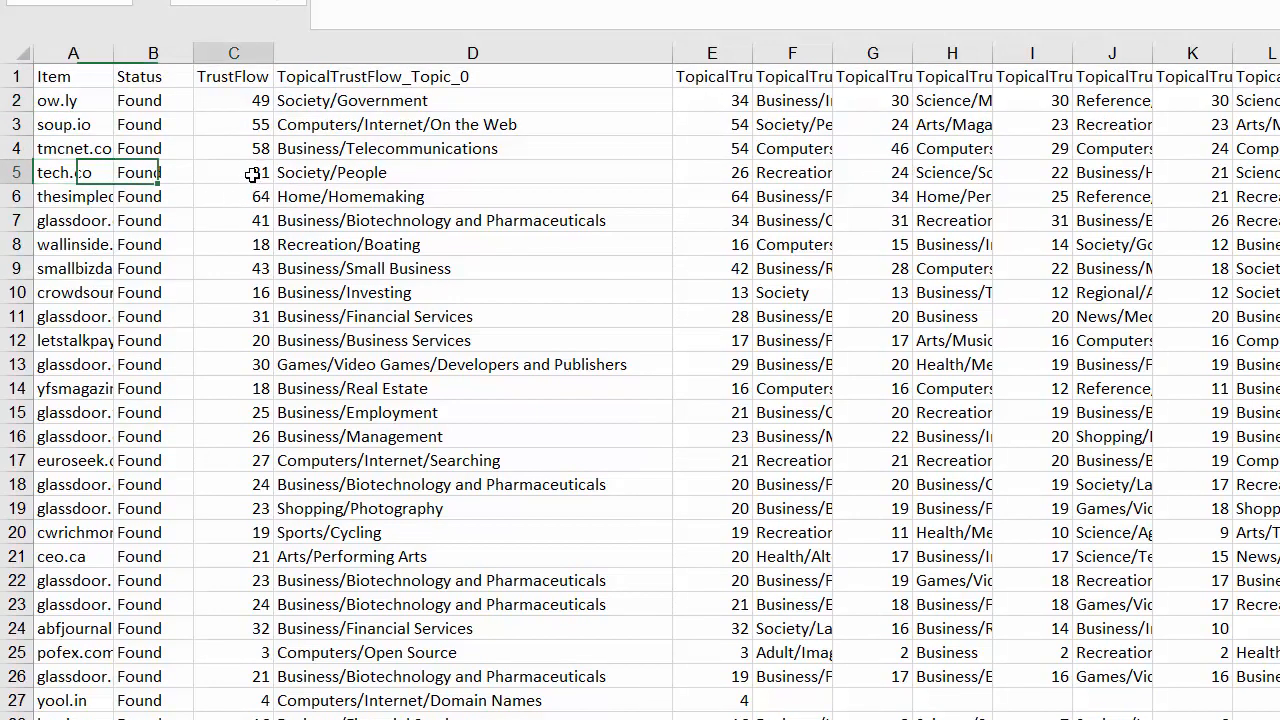
{"action": "left_click", "coordinate": [366, 198]}
{"action": "left_click", "coordinate": [358, 172]}
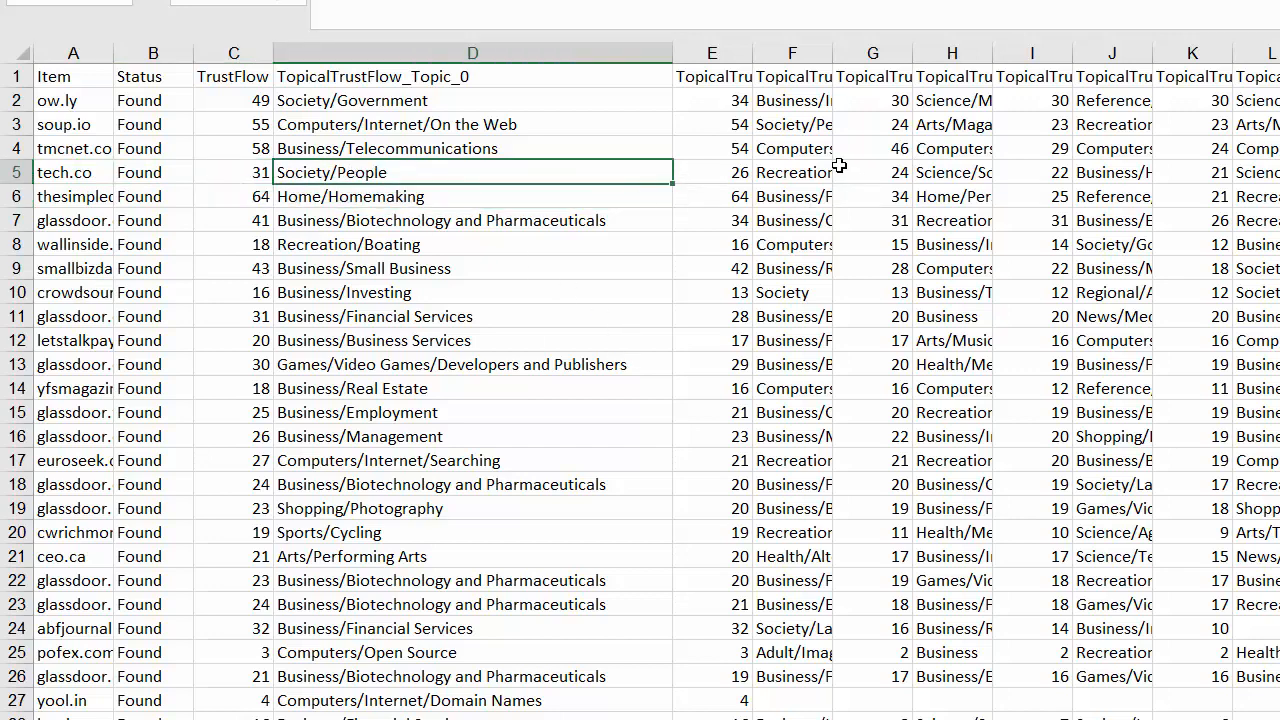
{"action": "left_click", "coordinate": [760, 172]}
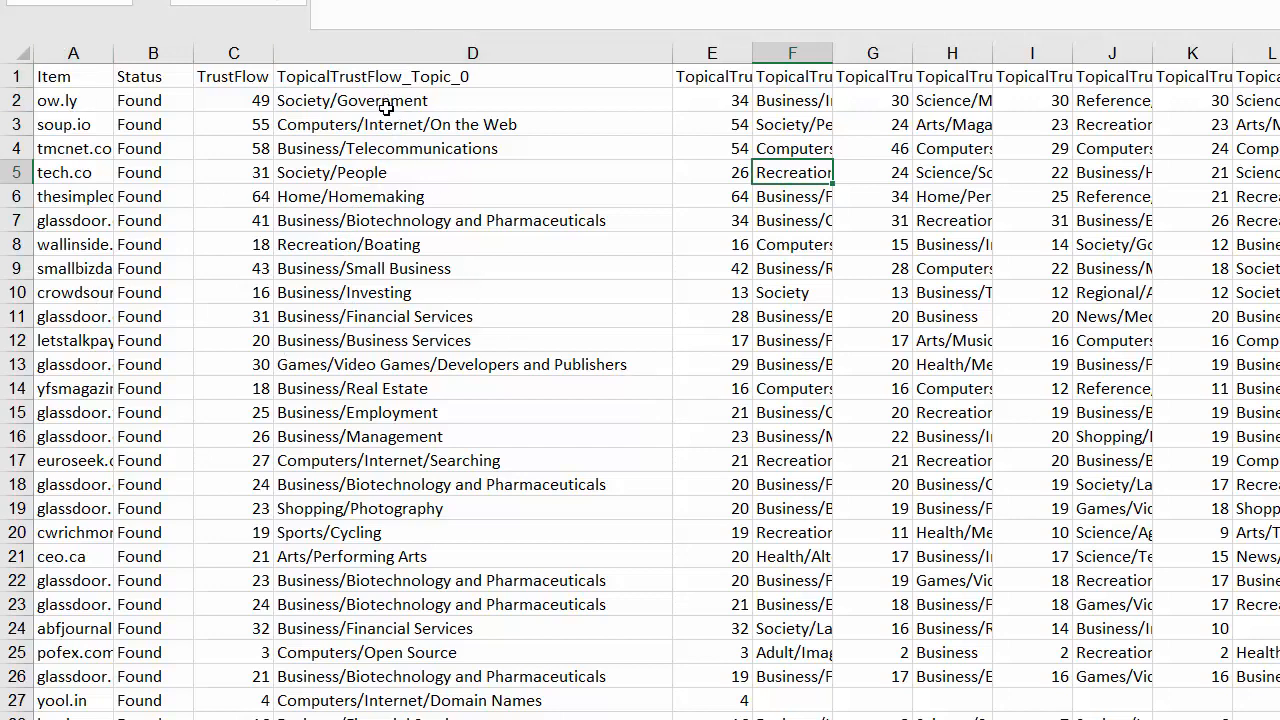
Highlight the glassdoor domain in cell A11, whose first topic is Business/Financial Services, in yellow.
{"action": "left_click", "coordinate": [397, 319]}
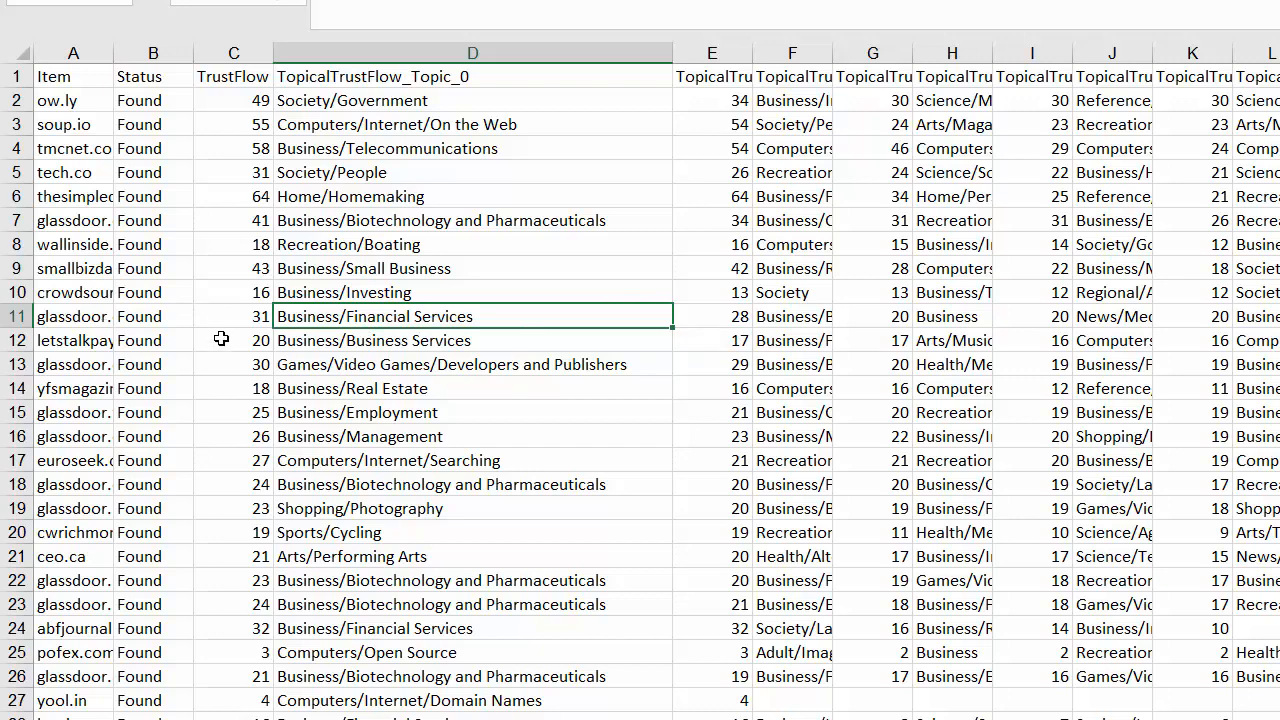
{"action": "key", "text": "Left"}
{"action": "key", "text": "Left"}
{"action": "key", "text": "Left"}
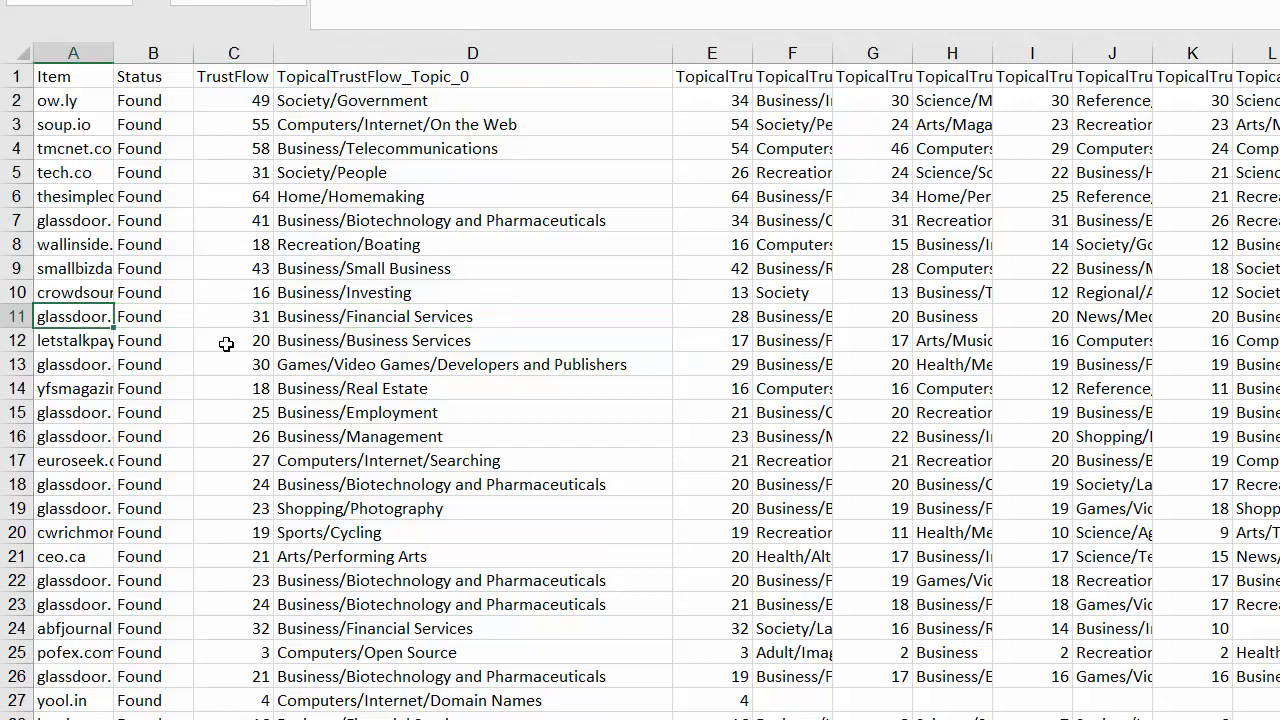
{"action": "left_click", "coordinate": [280, 1]}
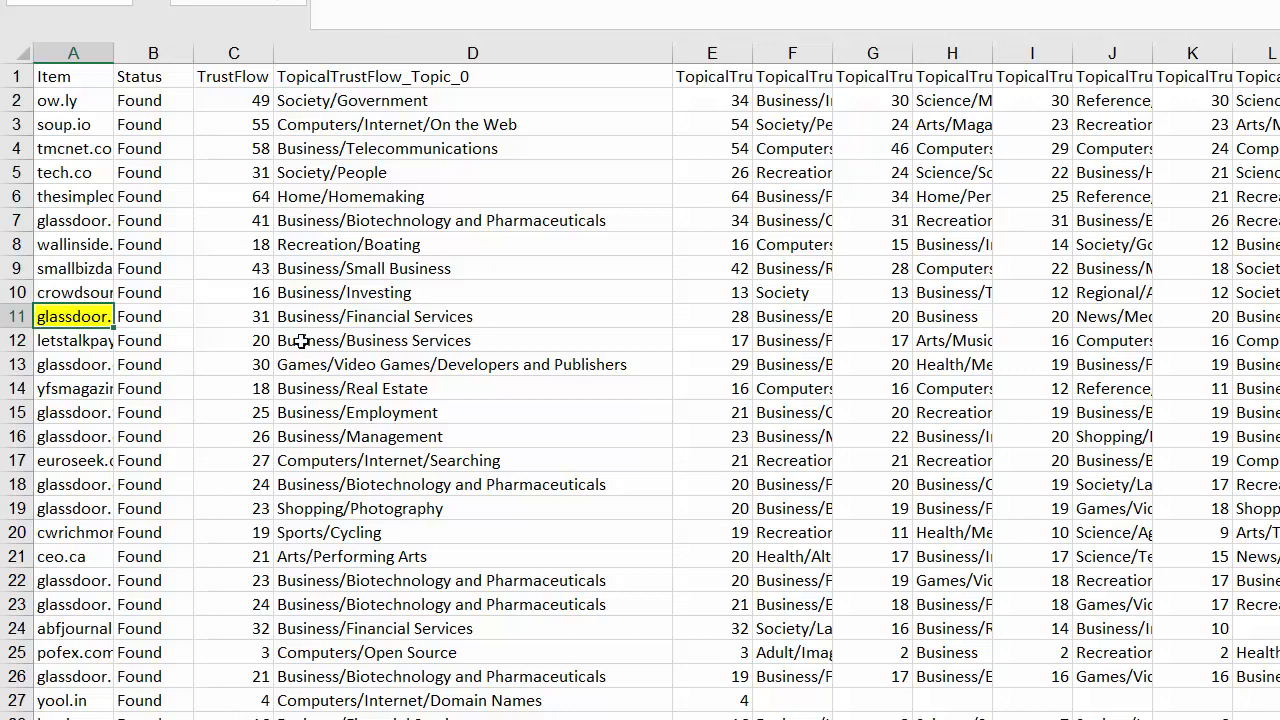
{"action": "left_click", "coordinate": [92, 338]}
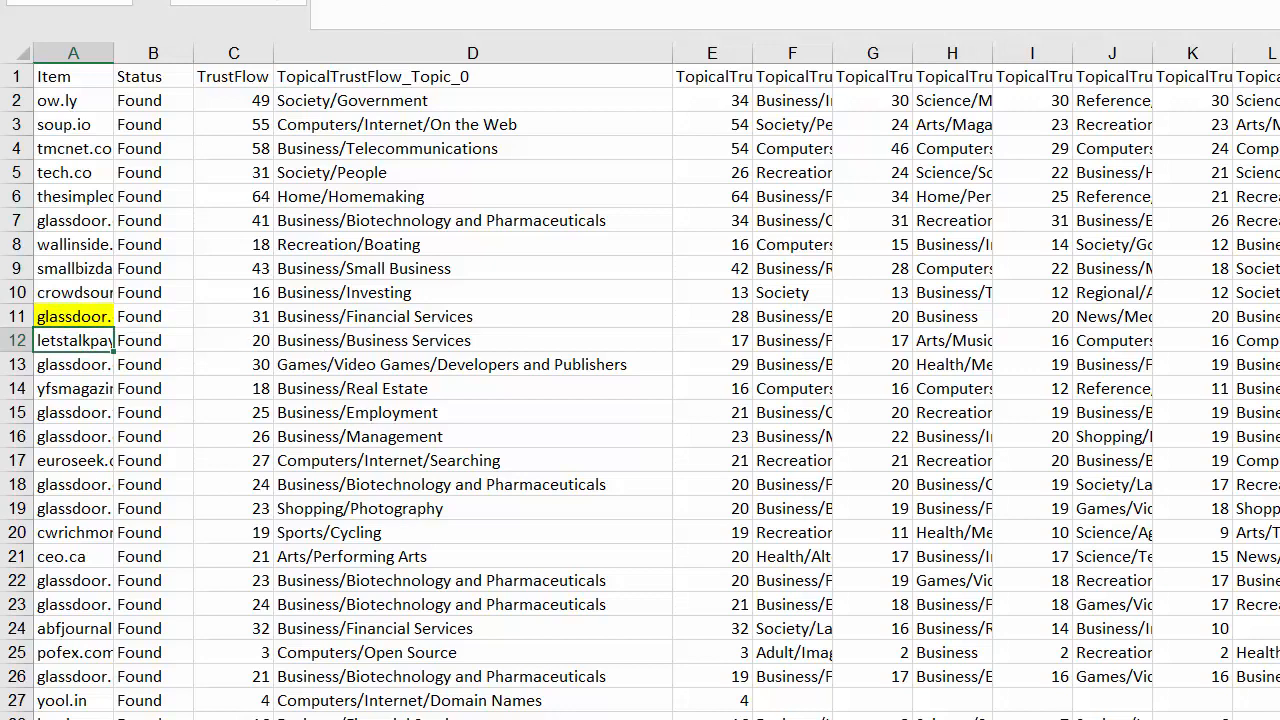
{"action": "left_click", "coordinate": [280, 1]}
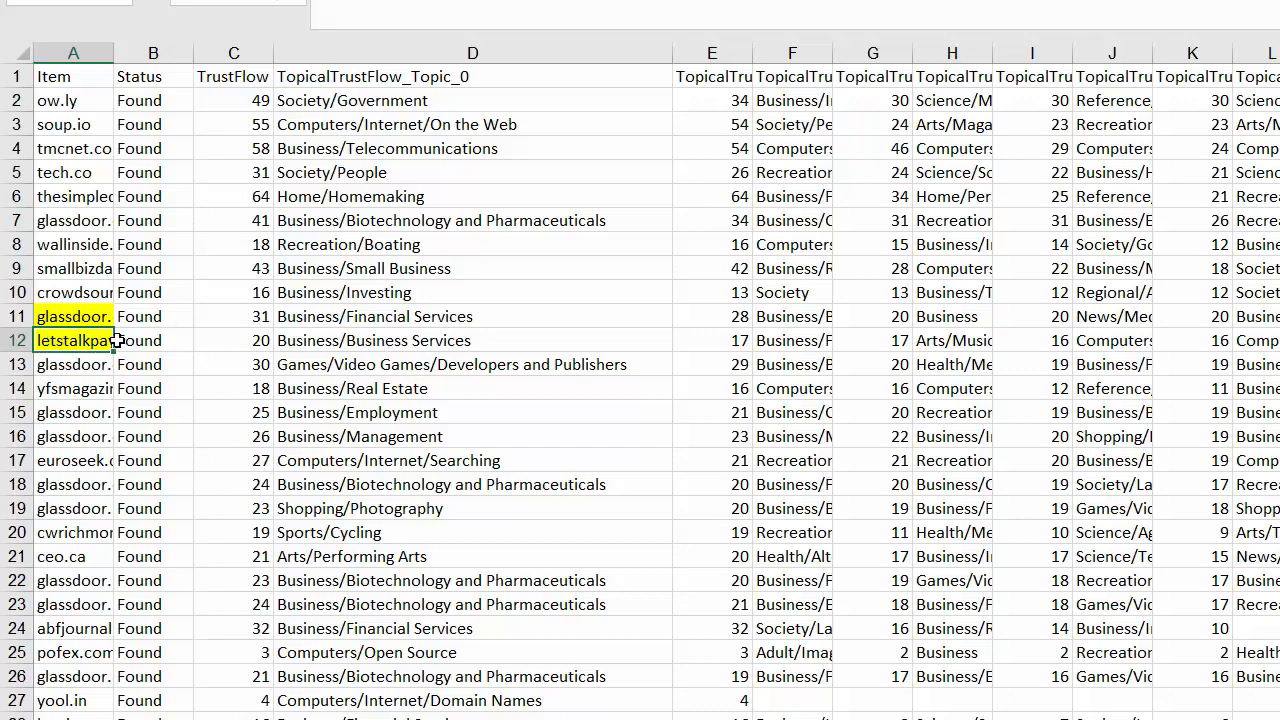
{"action": "key", "text": "ctrl+z"}
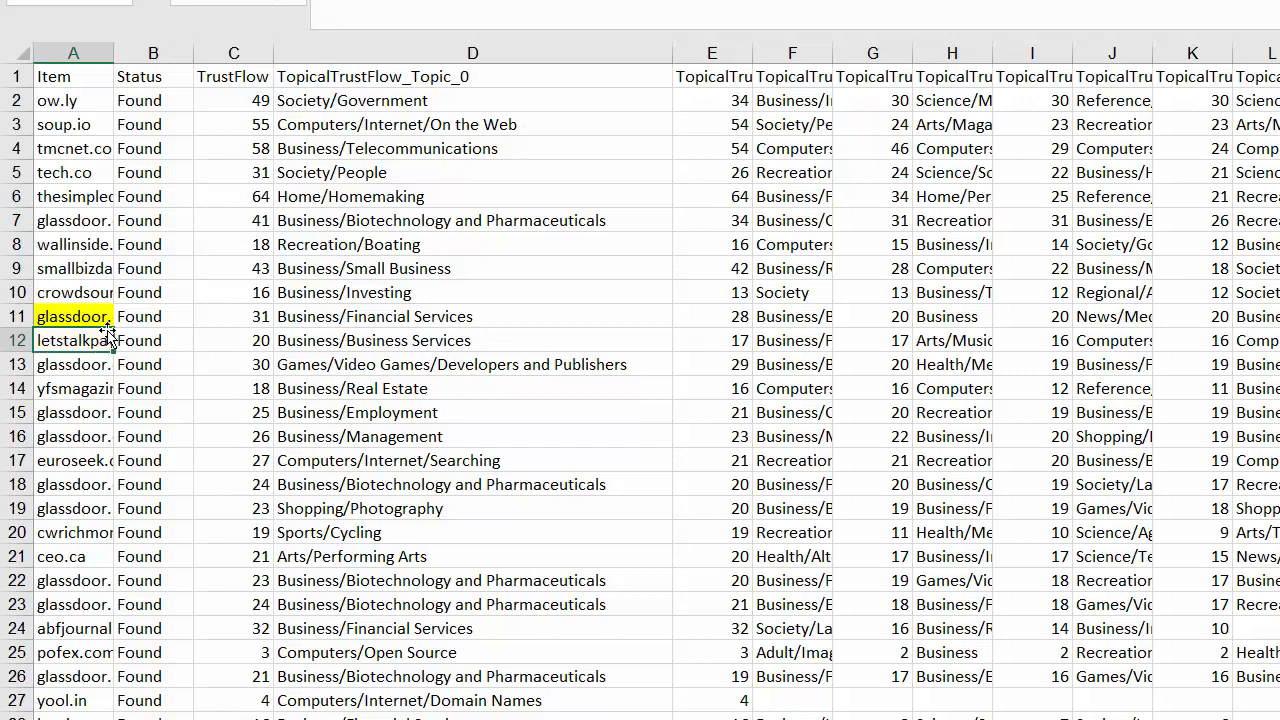
Highlight the Item cells A24 (abfjournal) and A28, both in Business/Financial Services rows, in yellow.
{"action": "left_click", "coordinate": [354, 320]}
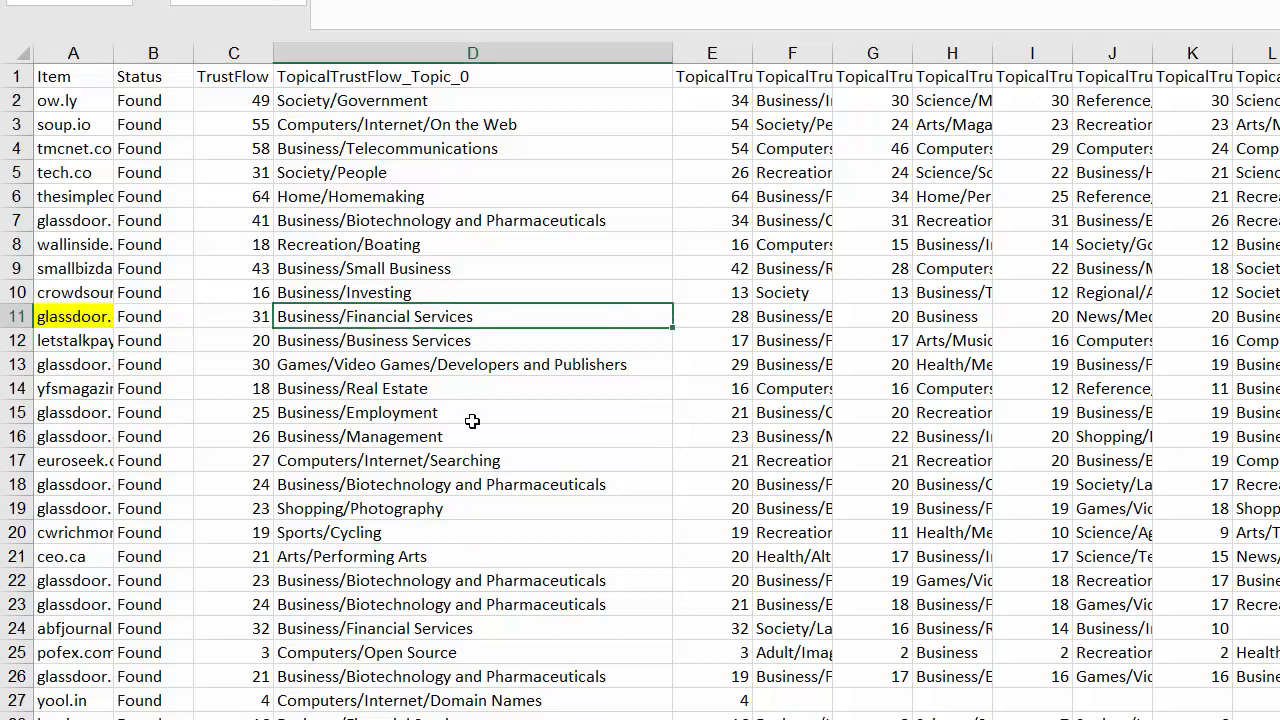
{"action": "left_click", "coordinate": [84, 629]}
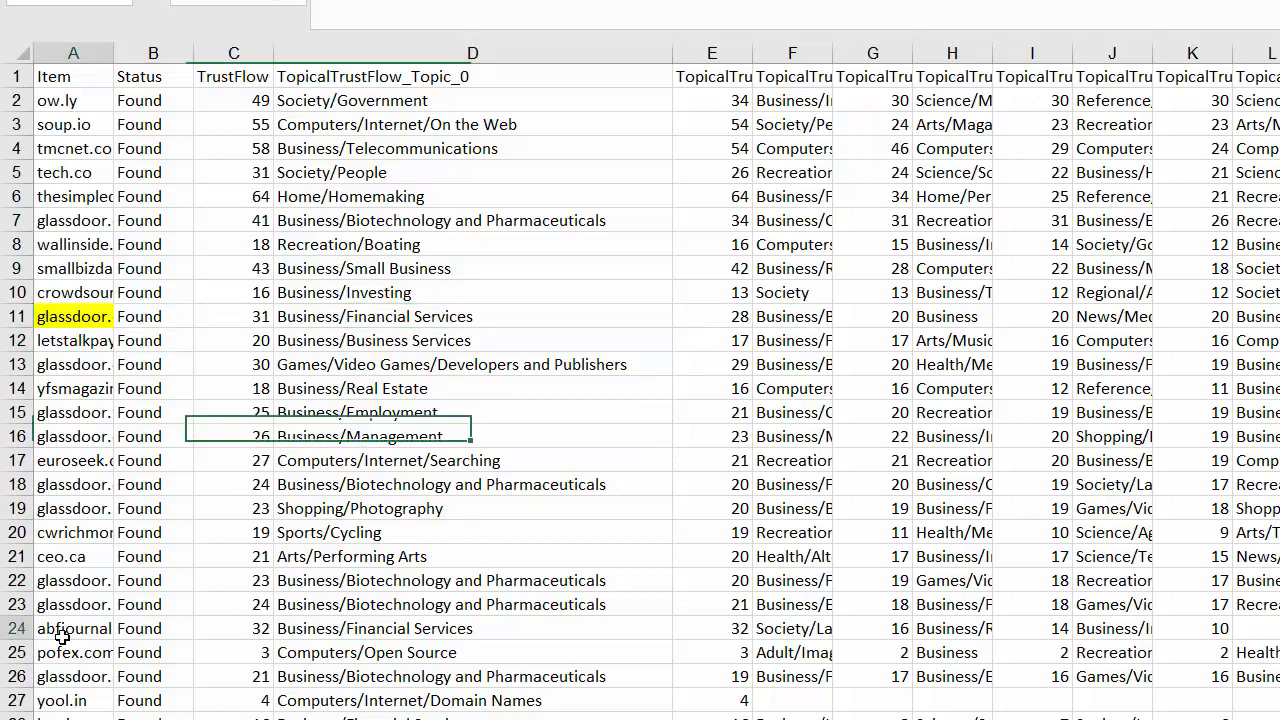
{"action": "left_click", "coordinate": [240, 2]}
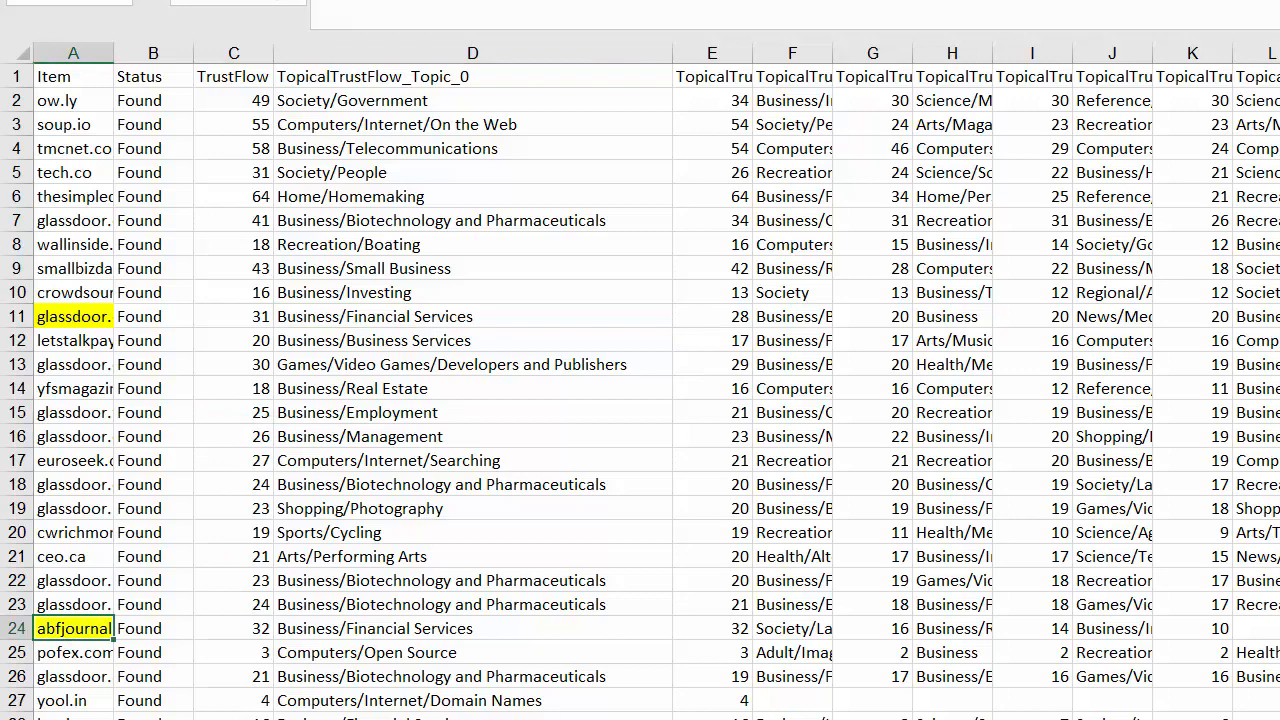
{"action": "scroll", "coordinate": [513, 505], "scroll_direction": "down", "scroll_amount": 1}
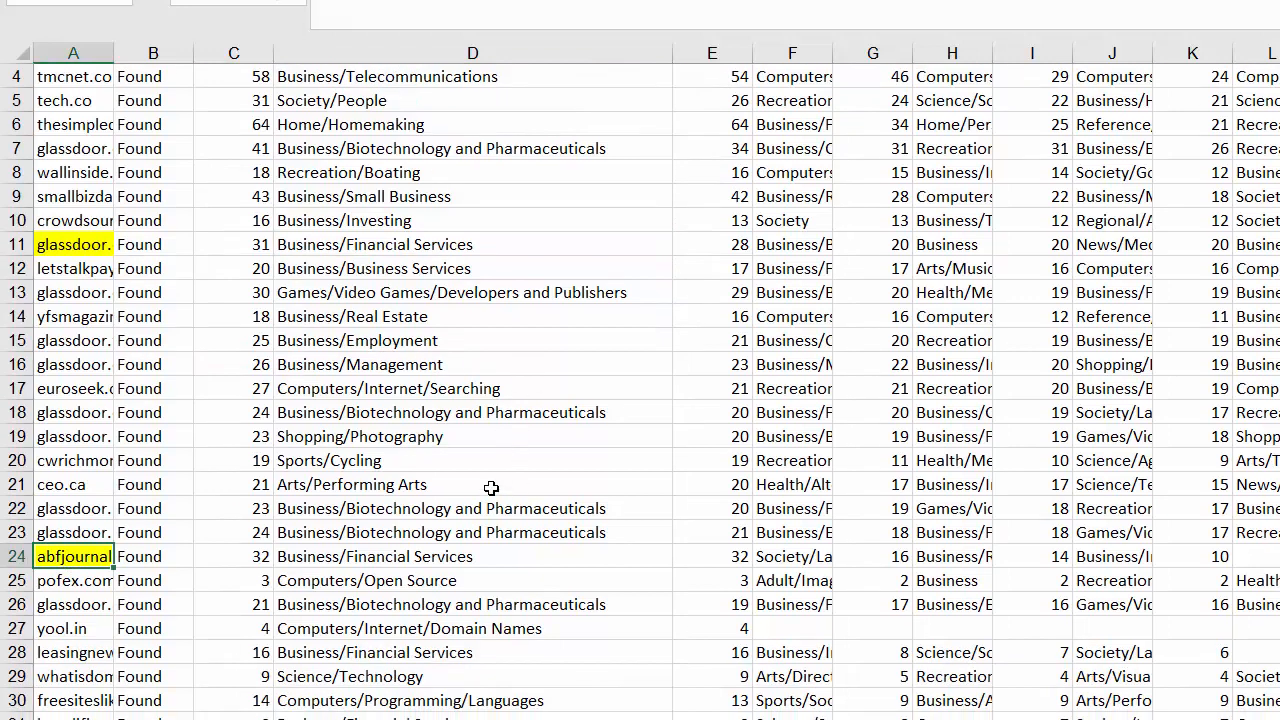
{"action": "scroll", "coordinate": [444, 290], "scroll_direction": "down", "scroll_amount": 4}
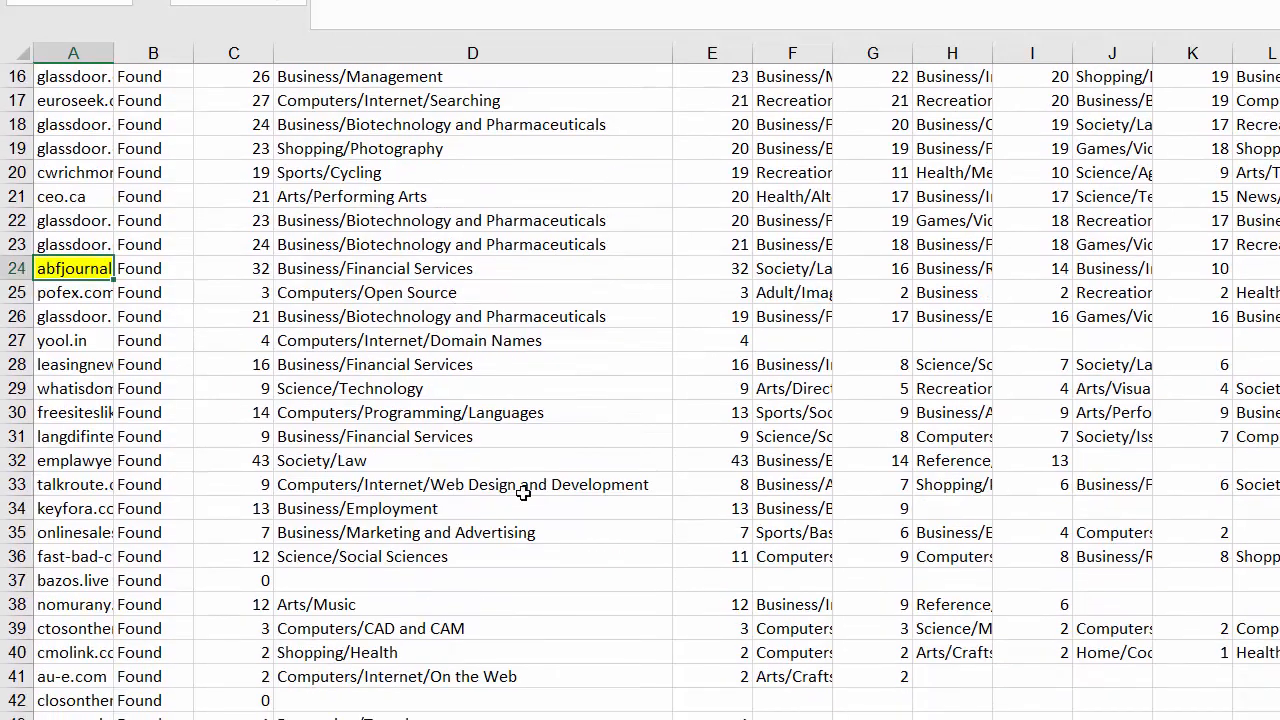
{"action": "left_click", "coordinate": [78, 372]}
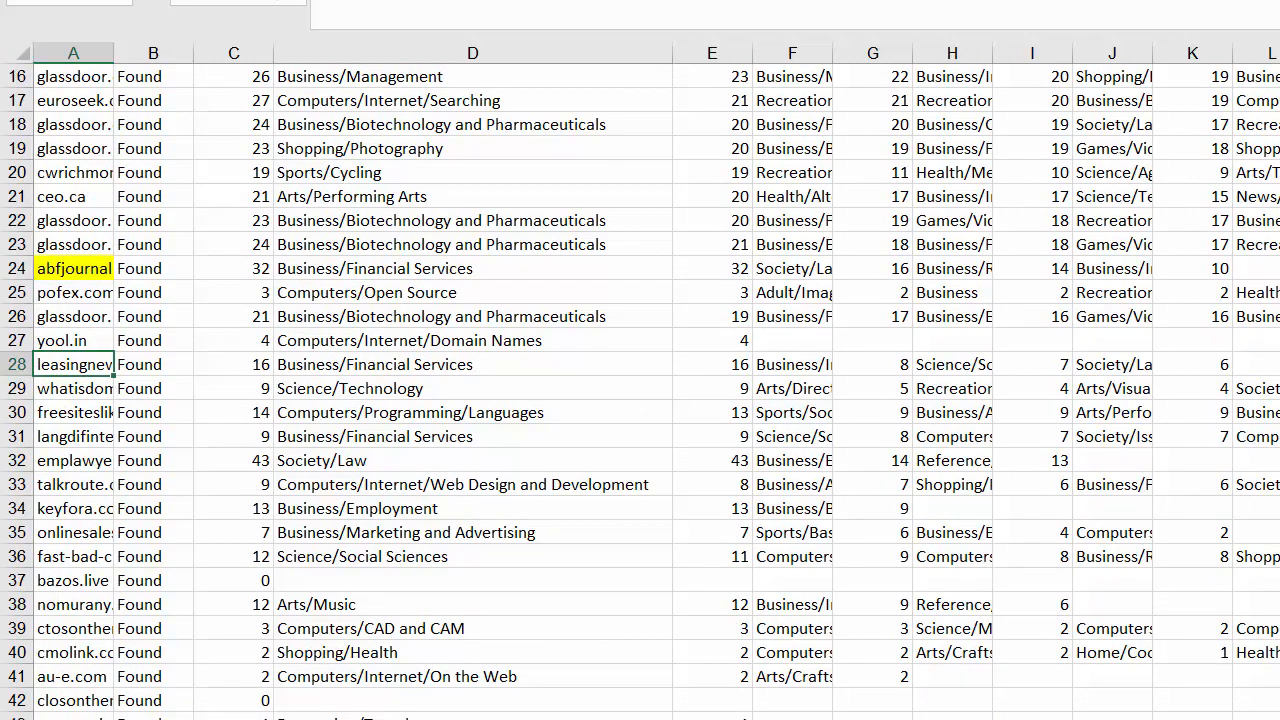
{"action": "left_click", "coordinate": [272, 1]}
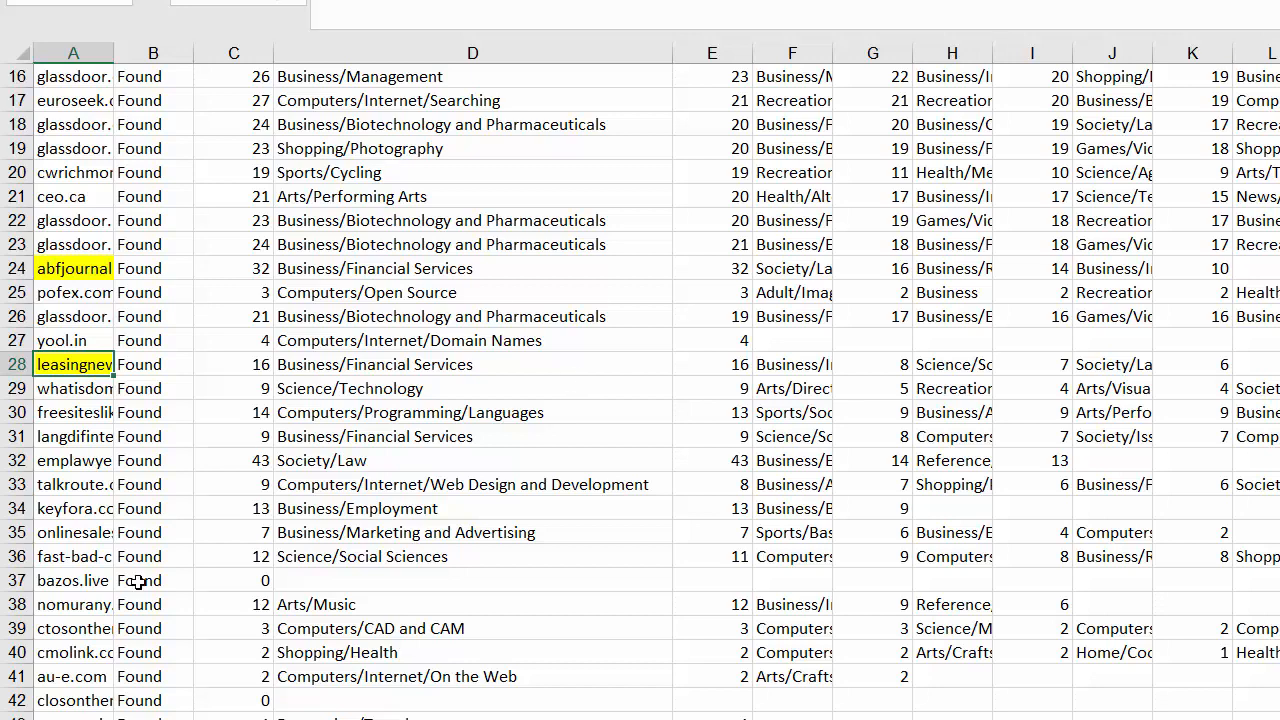
Switch to Majestic's Bulk Backlink Checker in Chrome, dismiss the Export Data dialog and look over the first domains in the results.
{"action": "left_click", "coordinate": [649, 719]}
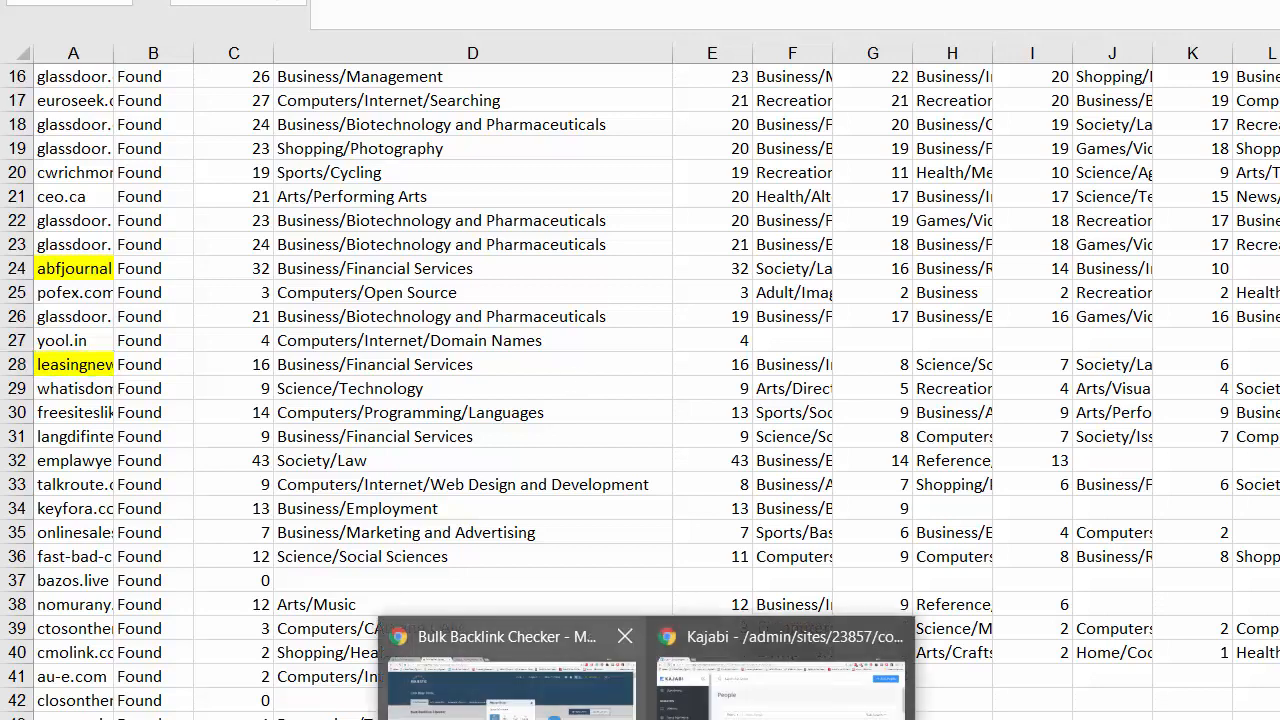
{"action": "left_click", "coordinate": [502, 696]}
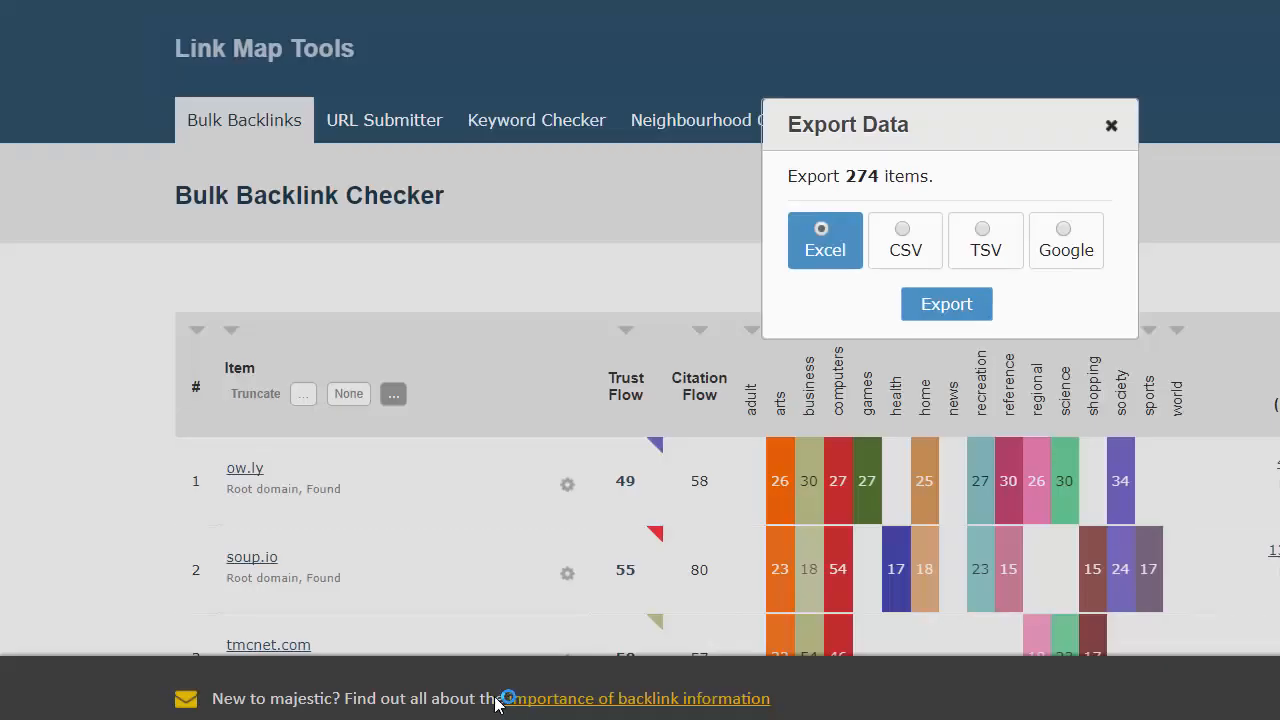
{"action": "left_click", "coordinate": [1112, 128]}
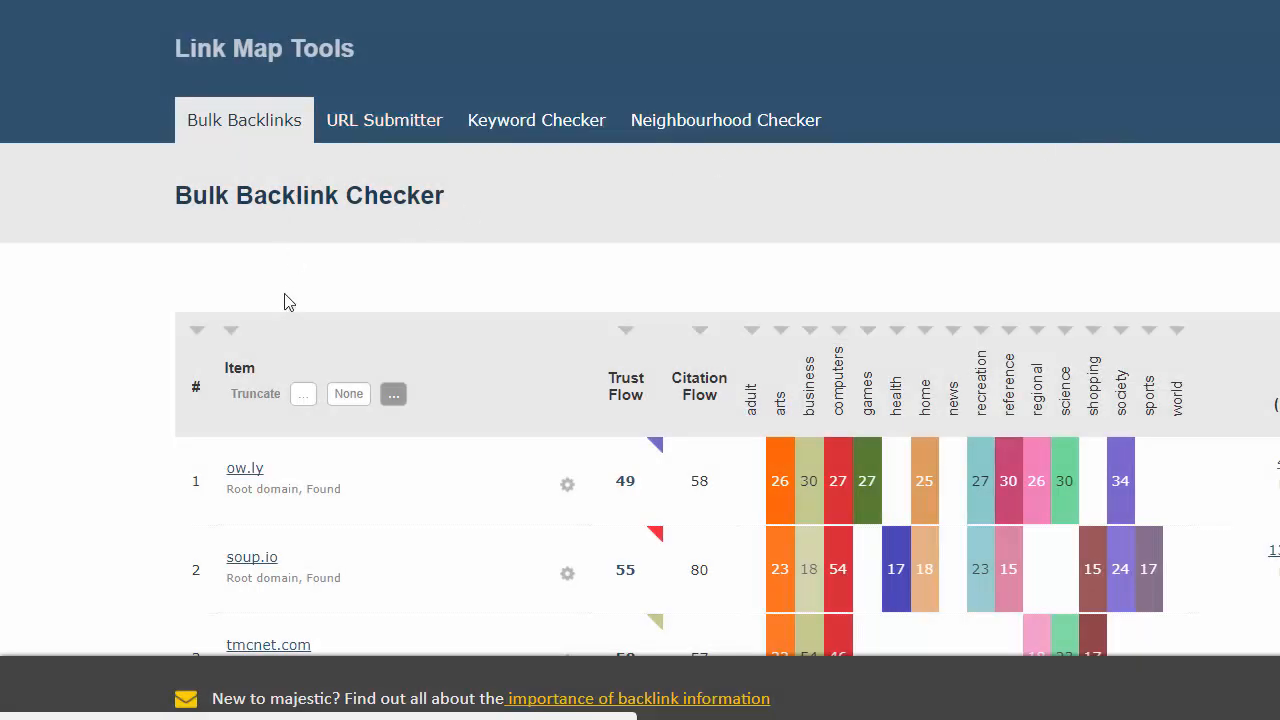
{"action": "scroll", "coordinate": [68, 262], "scroll_direction": "down", "scroll_amount": 5}
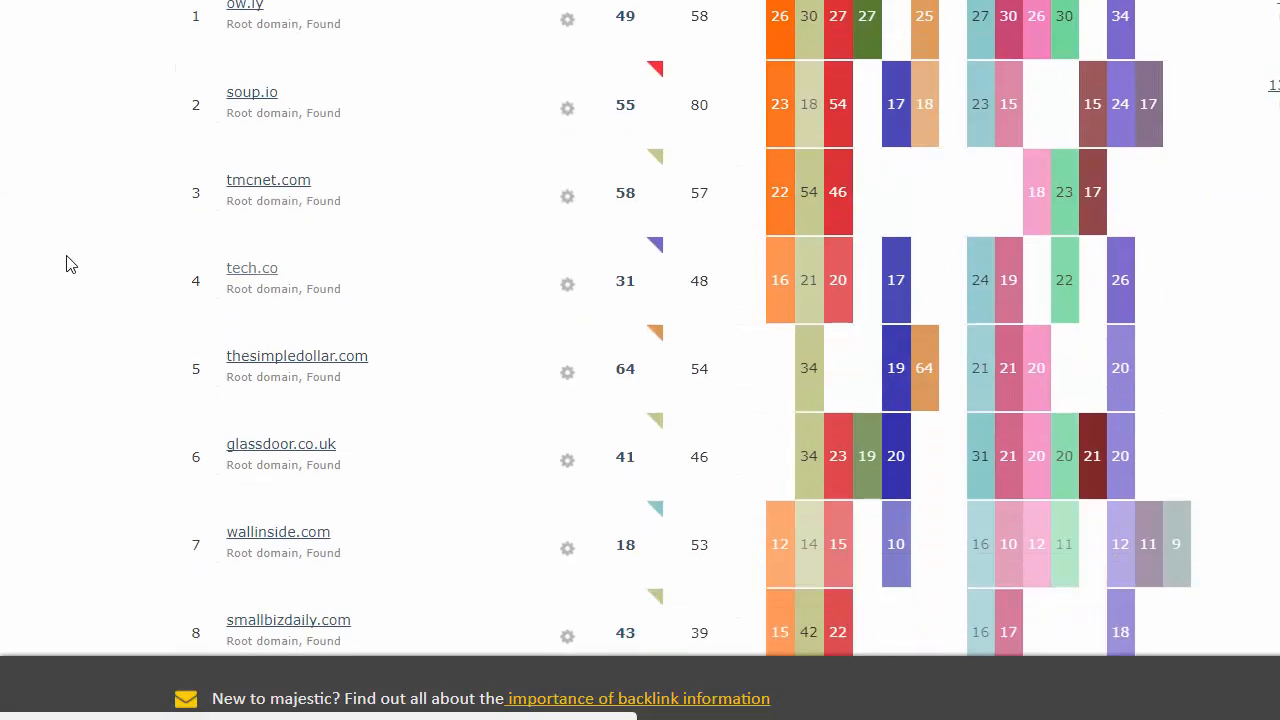
{"action": "scroll", "coordinate": [68, 262], "scroll_direction": "up", "scroll_amount": 6}
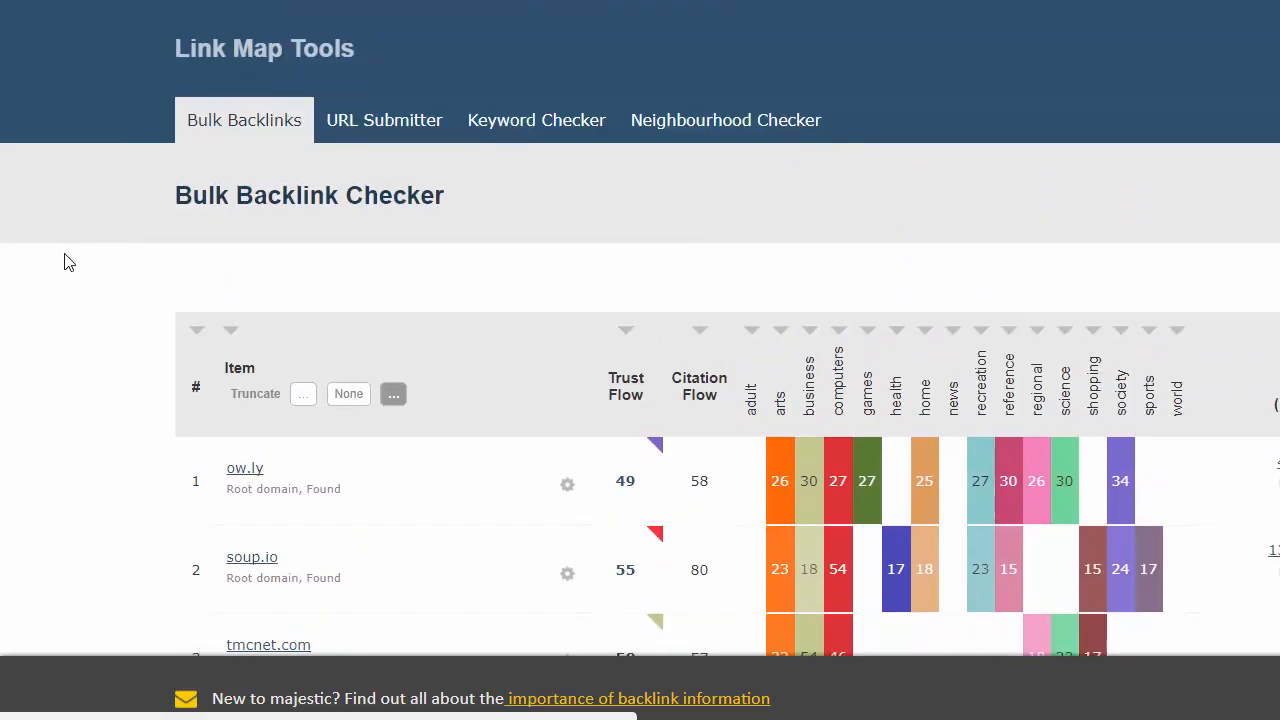